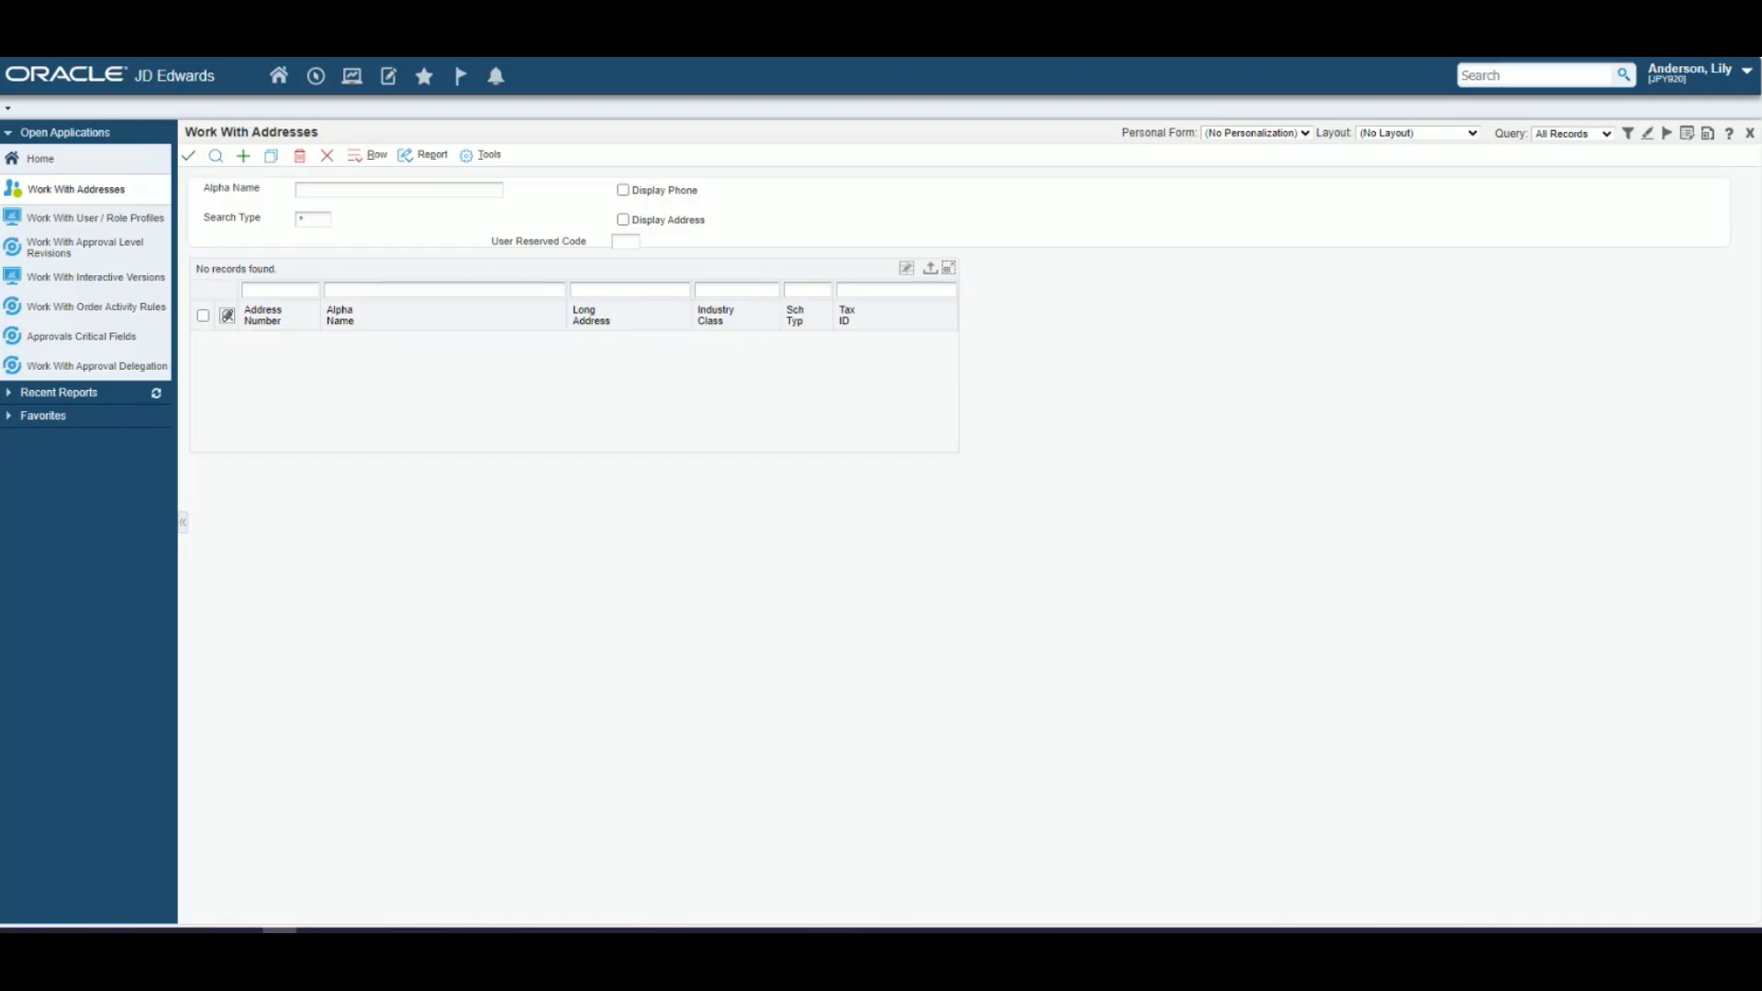
Step: Start a new address book record from Work With Addresses
left_click(244, 156)
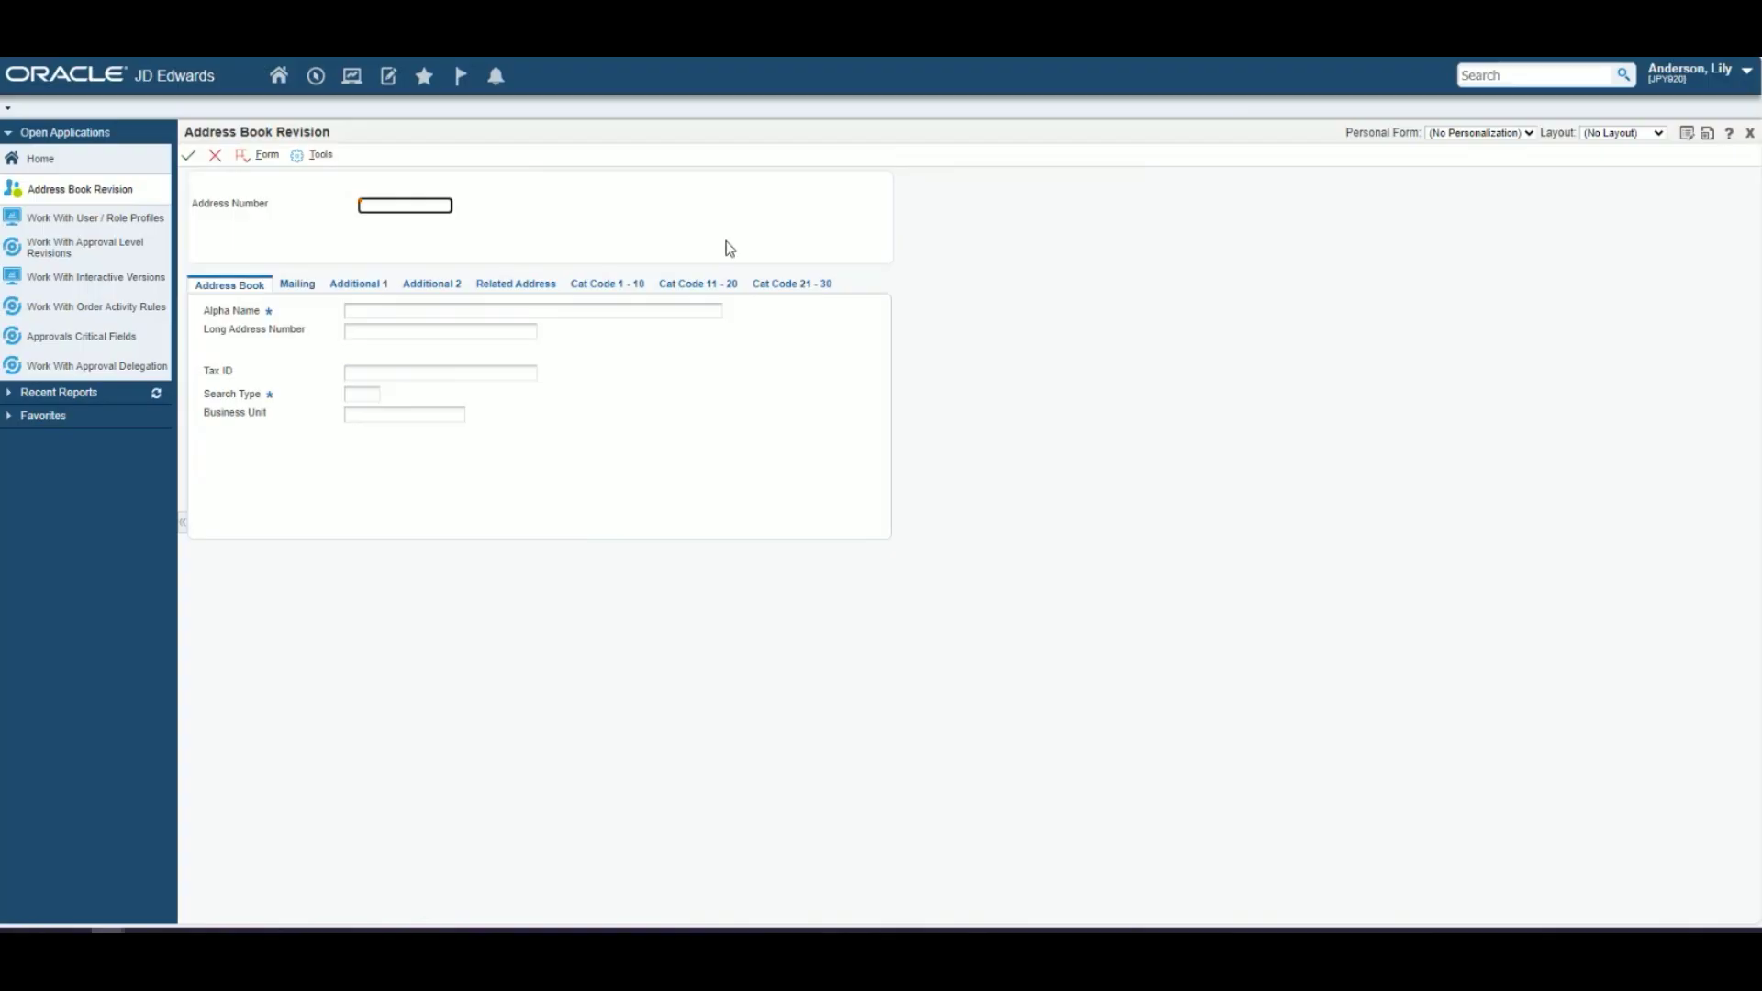
Step: Add an employee address book entry with search type E, then copy its assigned address number
left_click(396, 311)
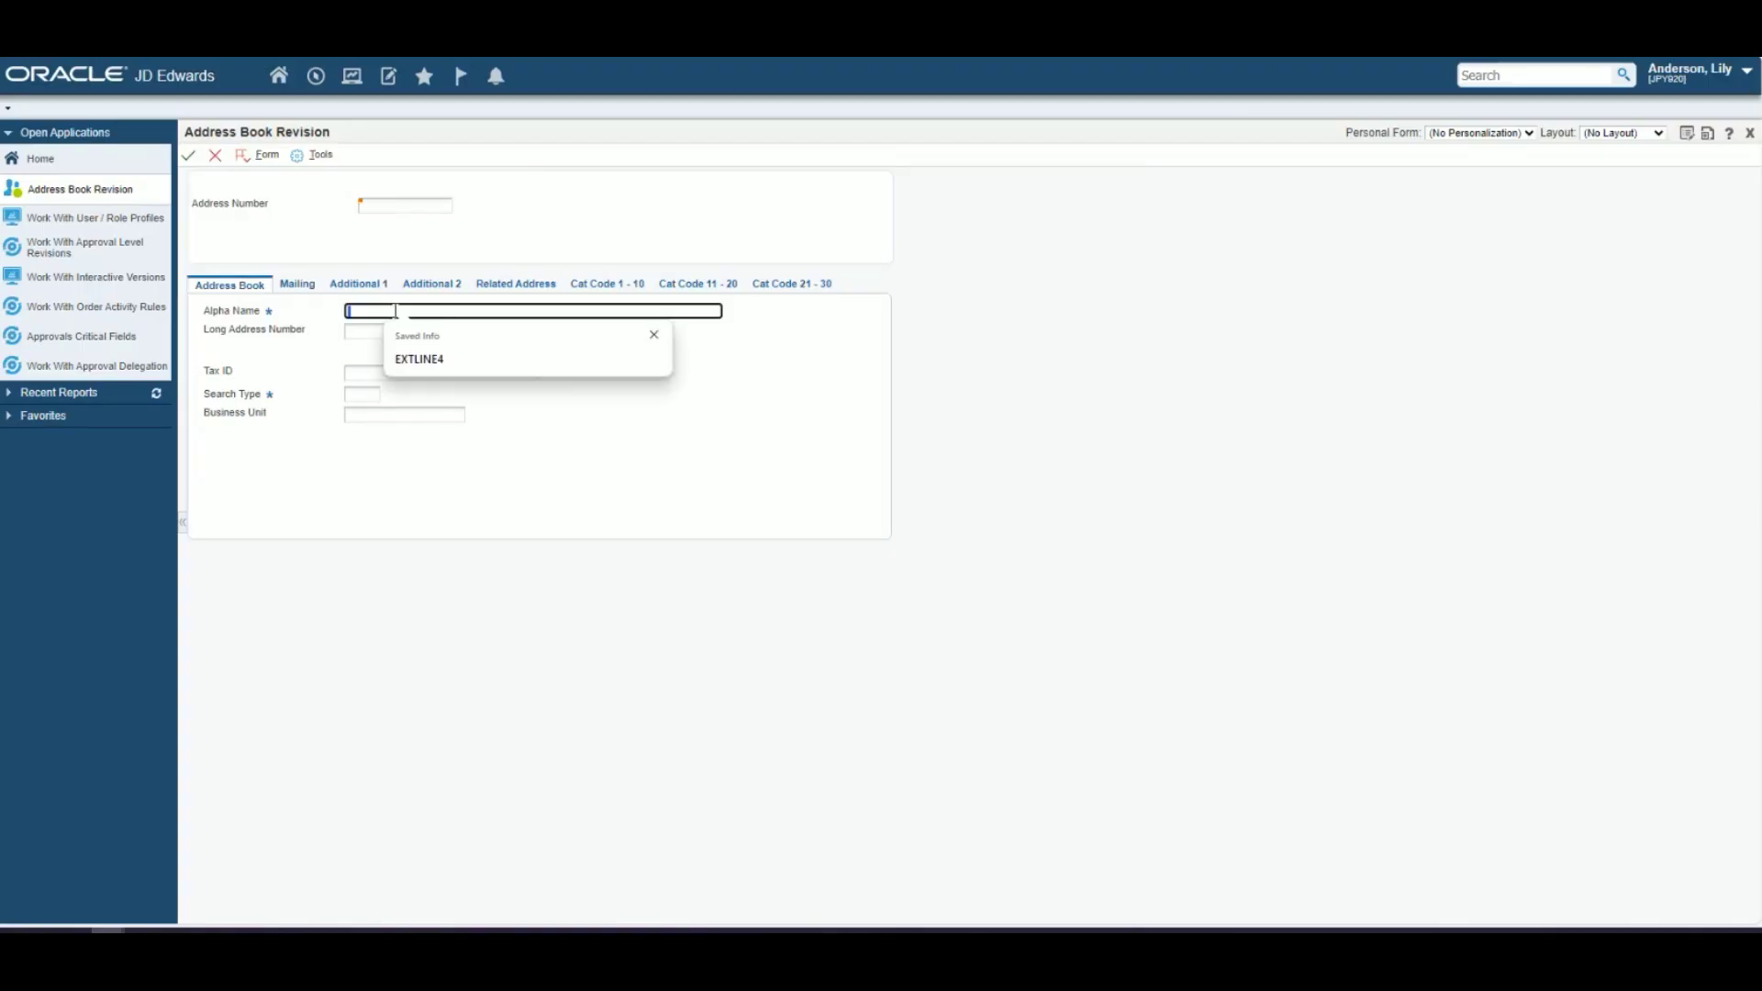
type("John Smith")
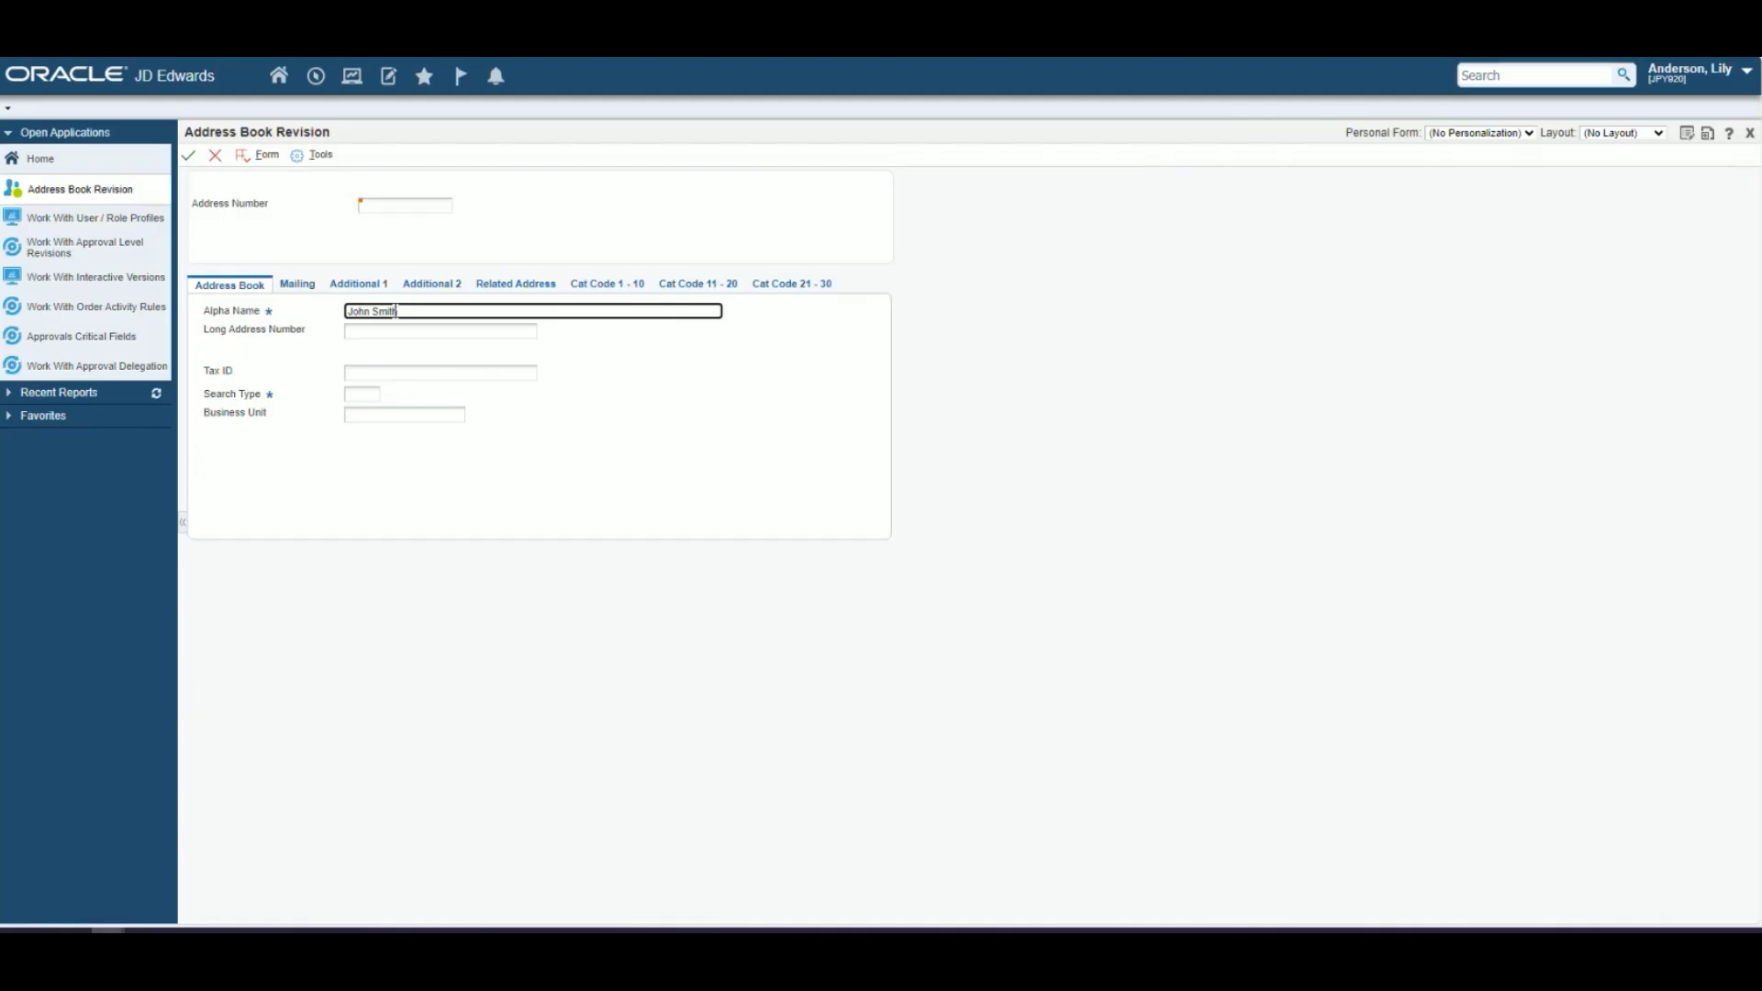
left_click(367, 394)
type("E")
left_click(189, 156)
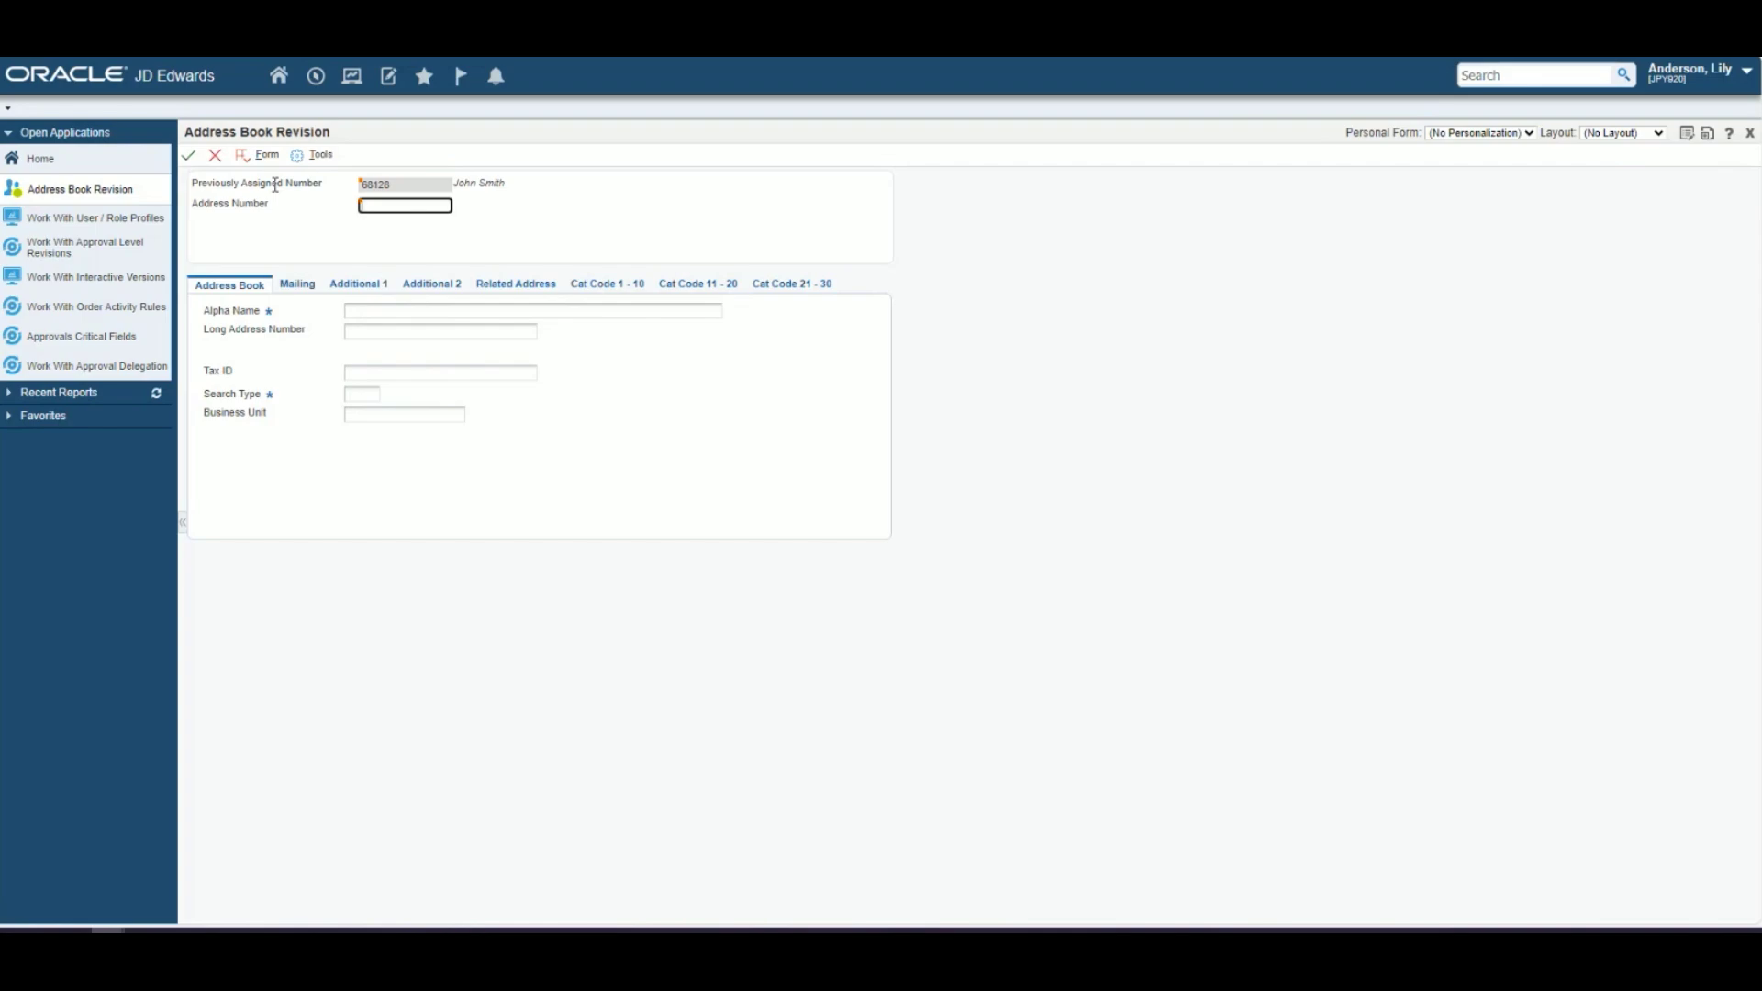
double_click(377, 185)
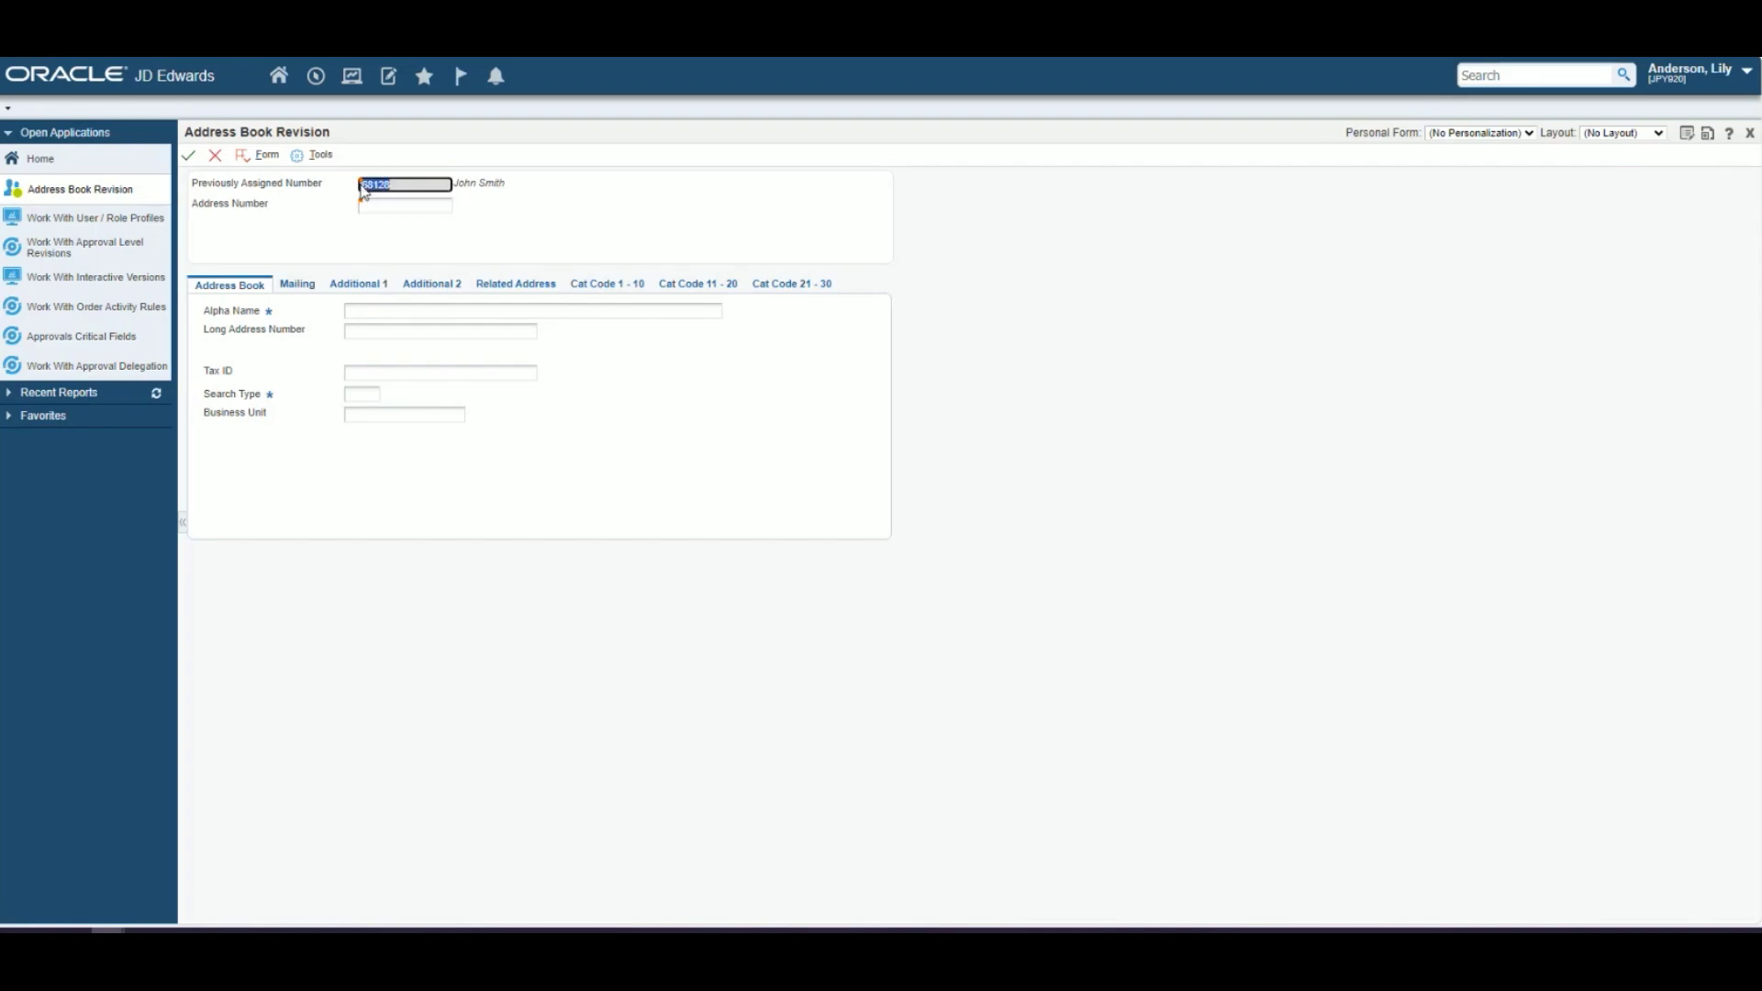
key("ctrl+c")
Step: Search User / Role Profiles by the new address number, then clear the filter
left_click(215, 161)
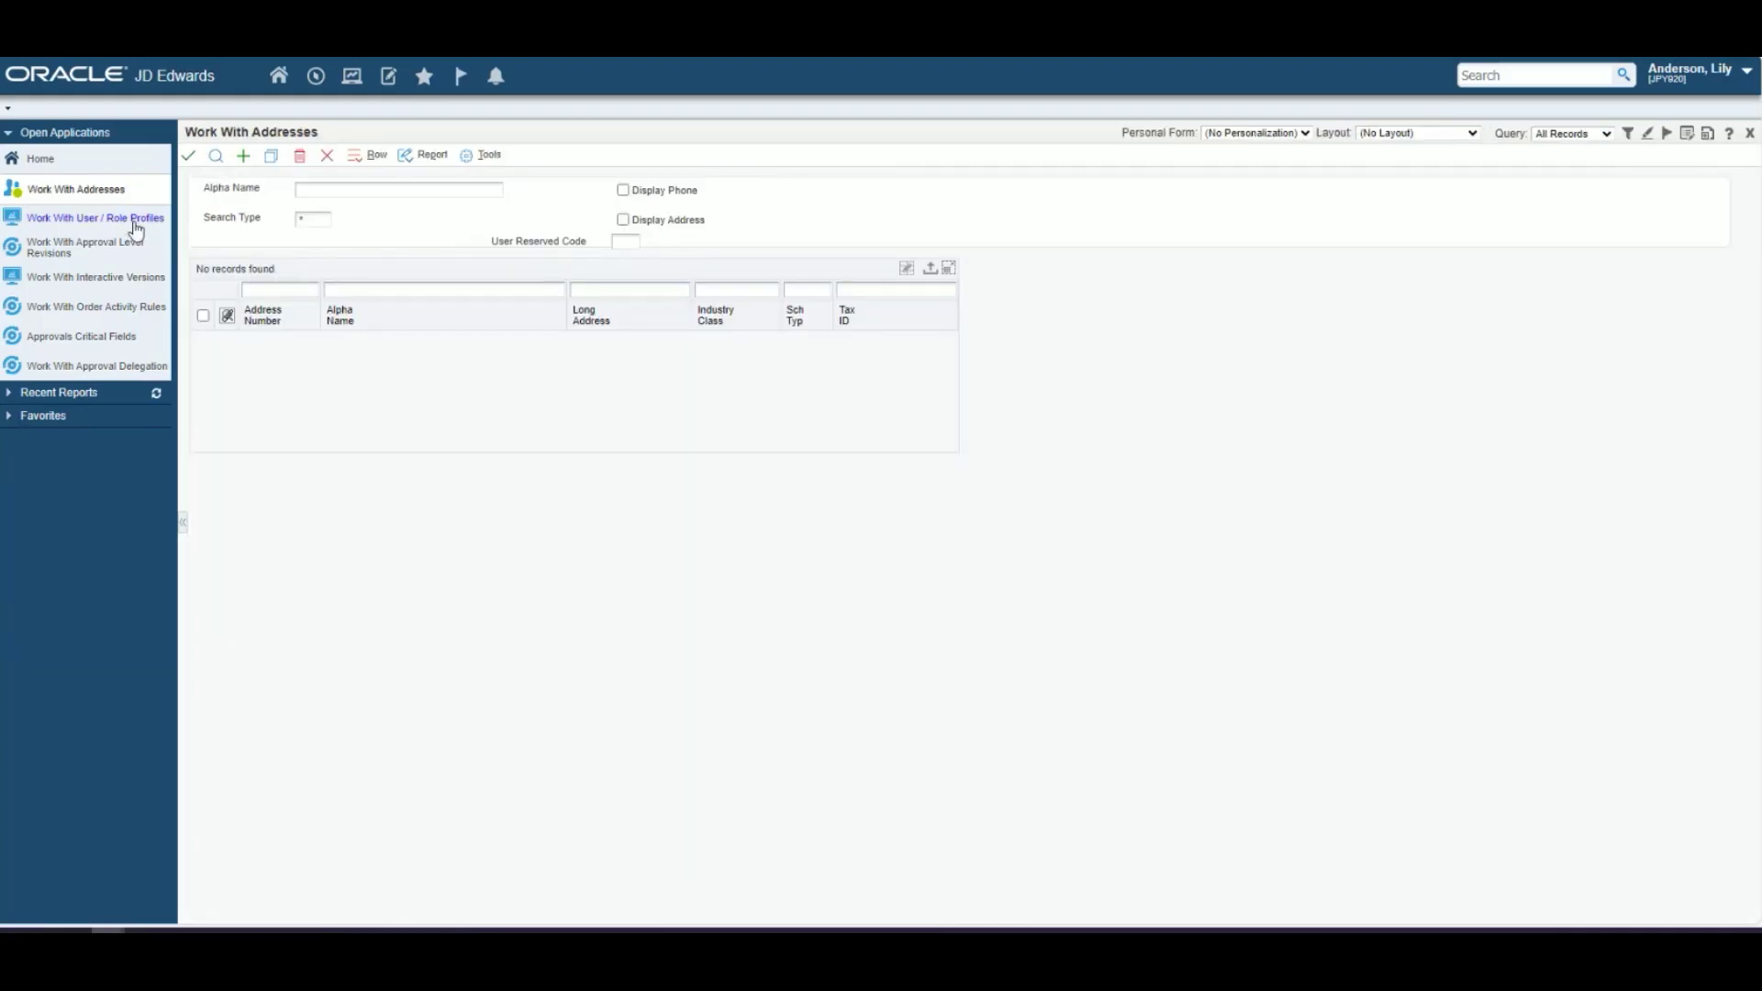
left_click(72, 220)
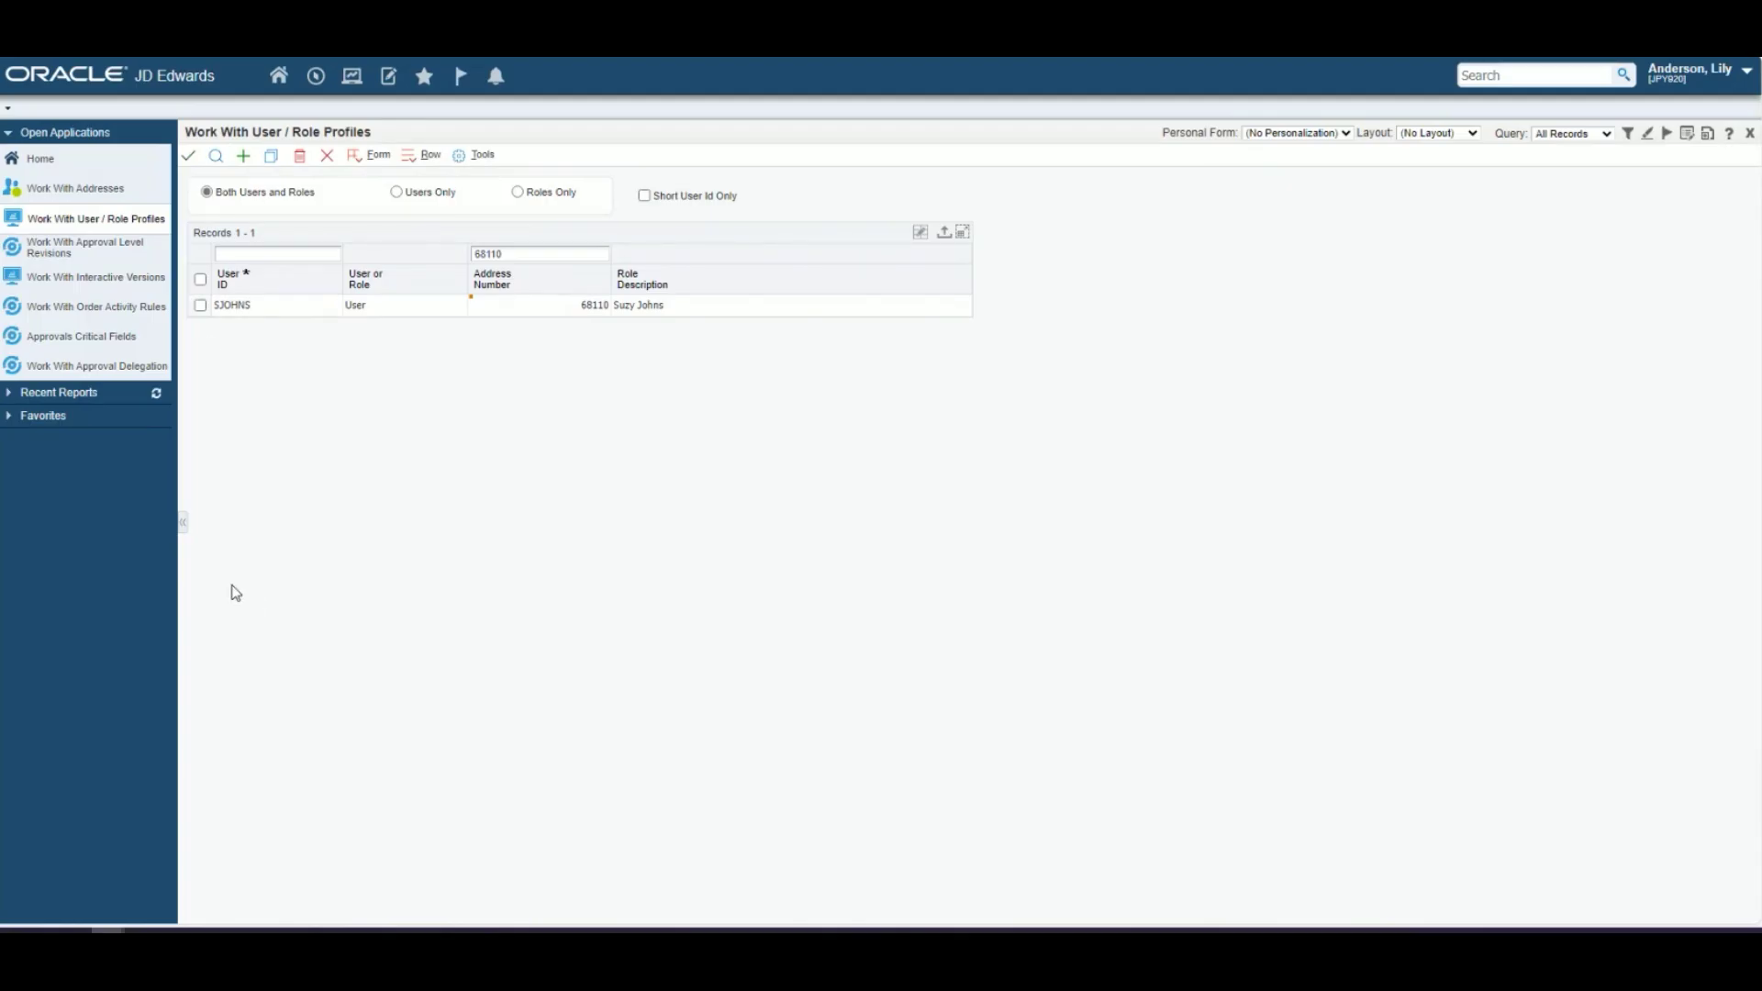
left_click_drag(503, 253, 464, 255)
type("68128")
left_click(215, 157)
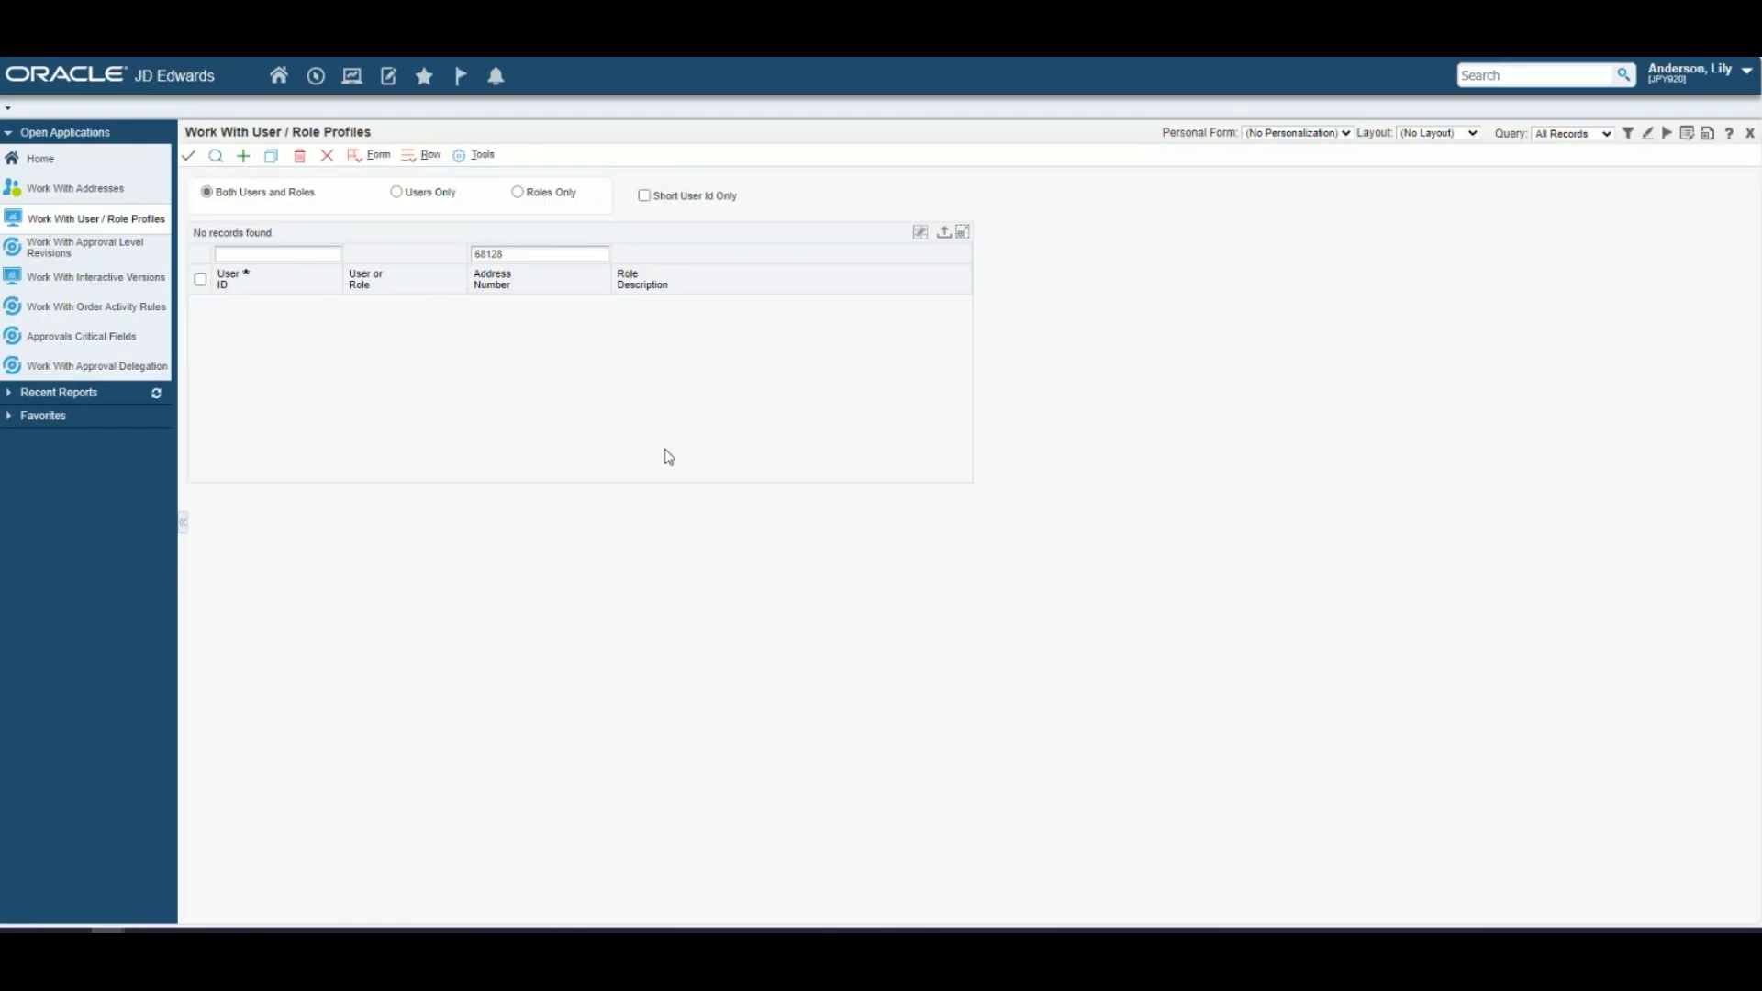
left_click_drag(505, 253, 470, 257)
key("BackSpace")
left_click(456, 500)
Step: Create a user profile with the employee's user ID linked to the new address number
left_click(240, 154)
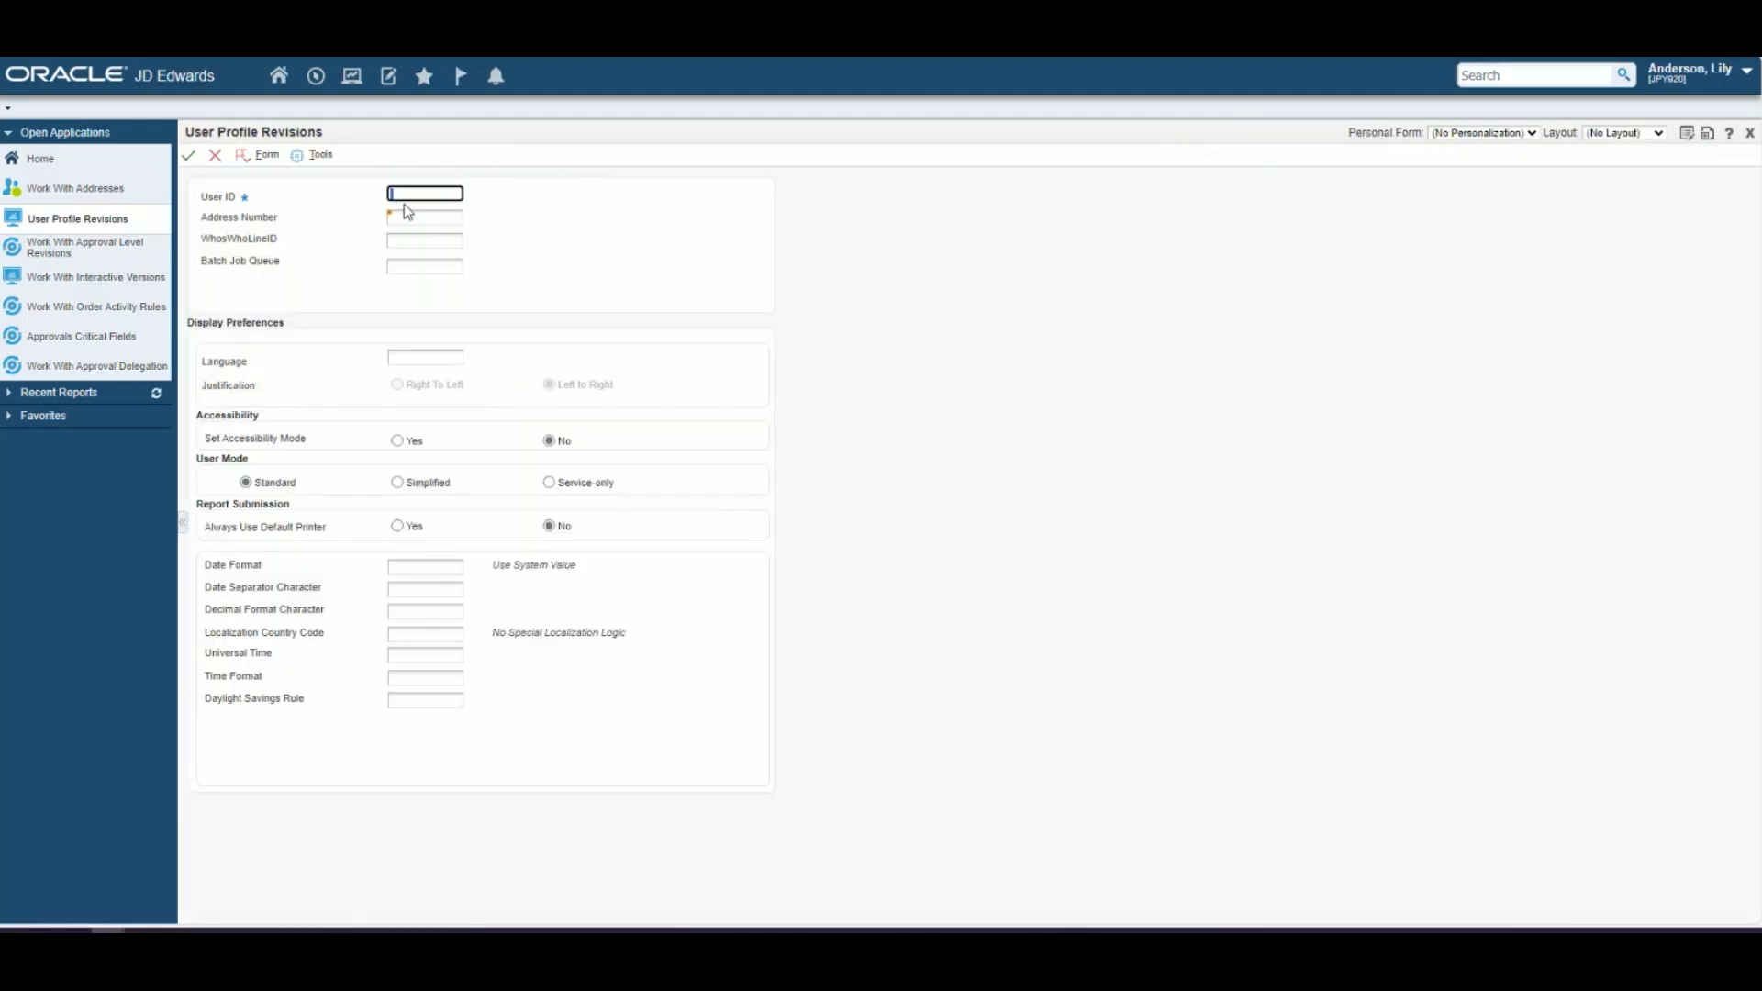
type("JSMITH")
left_click(422, 217)
type("68128")
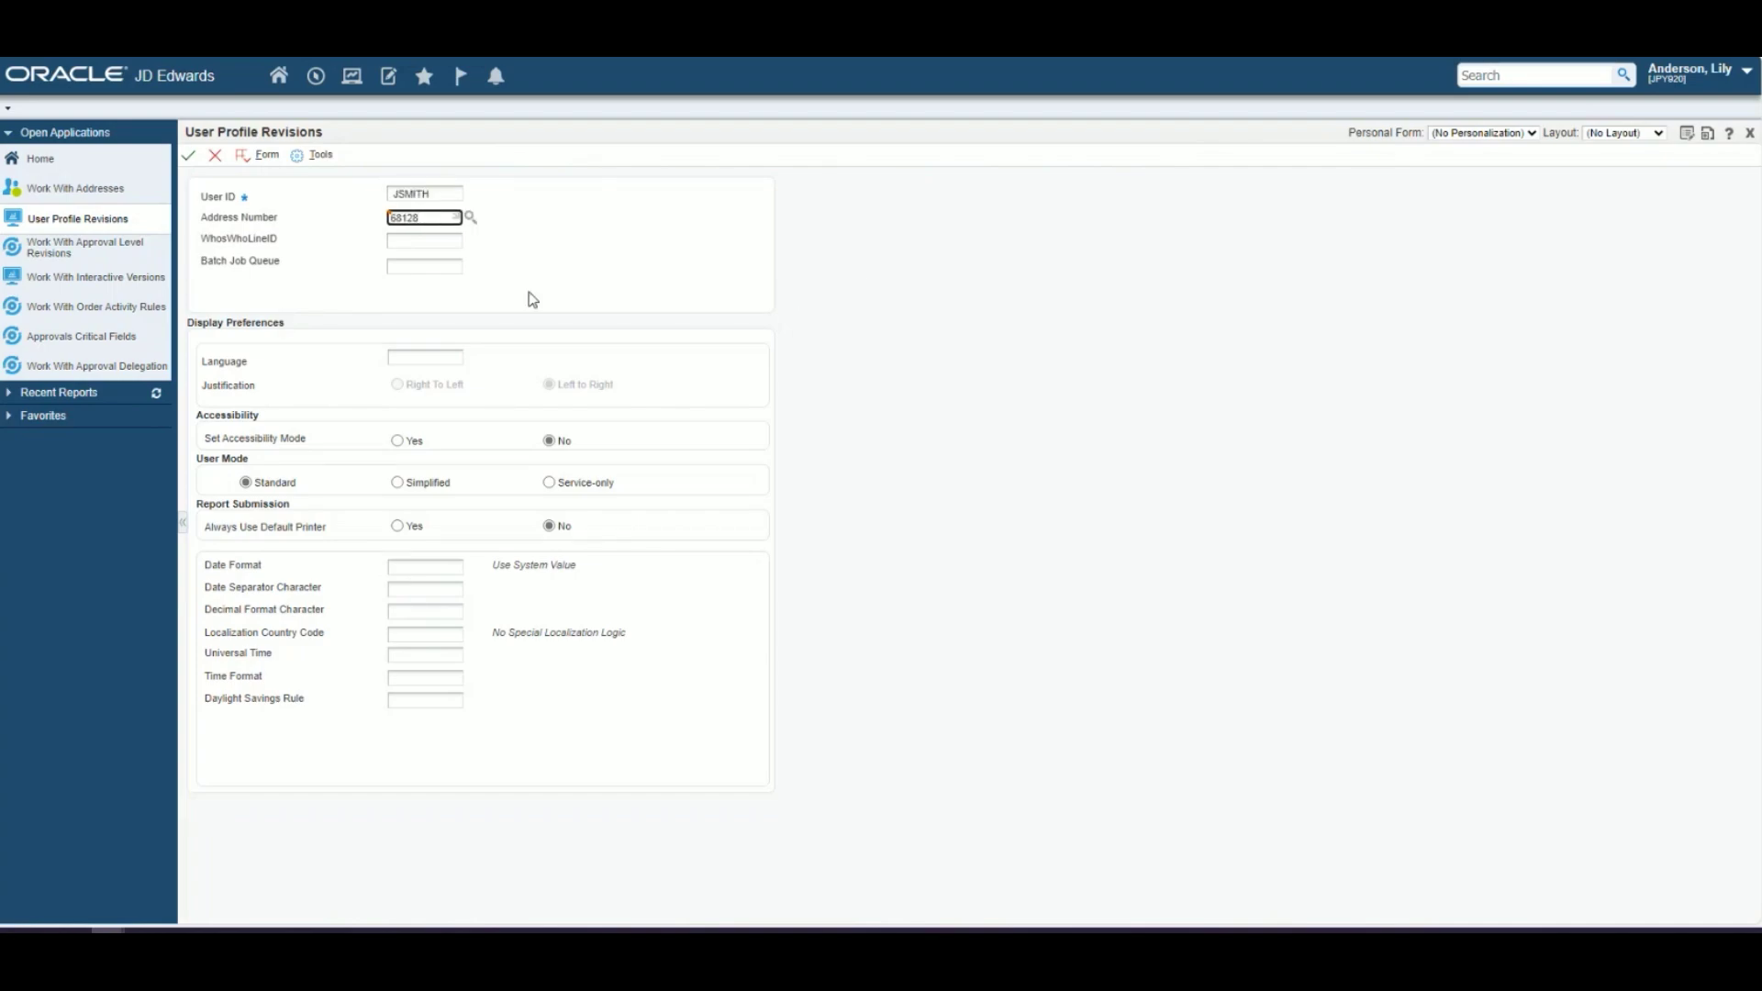
left_click(188, 155)
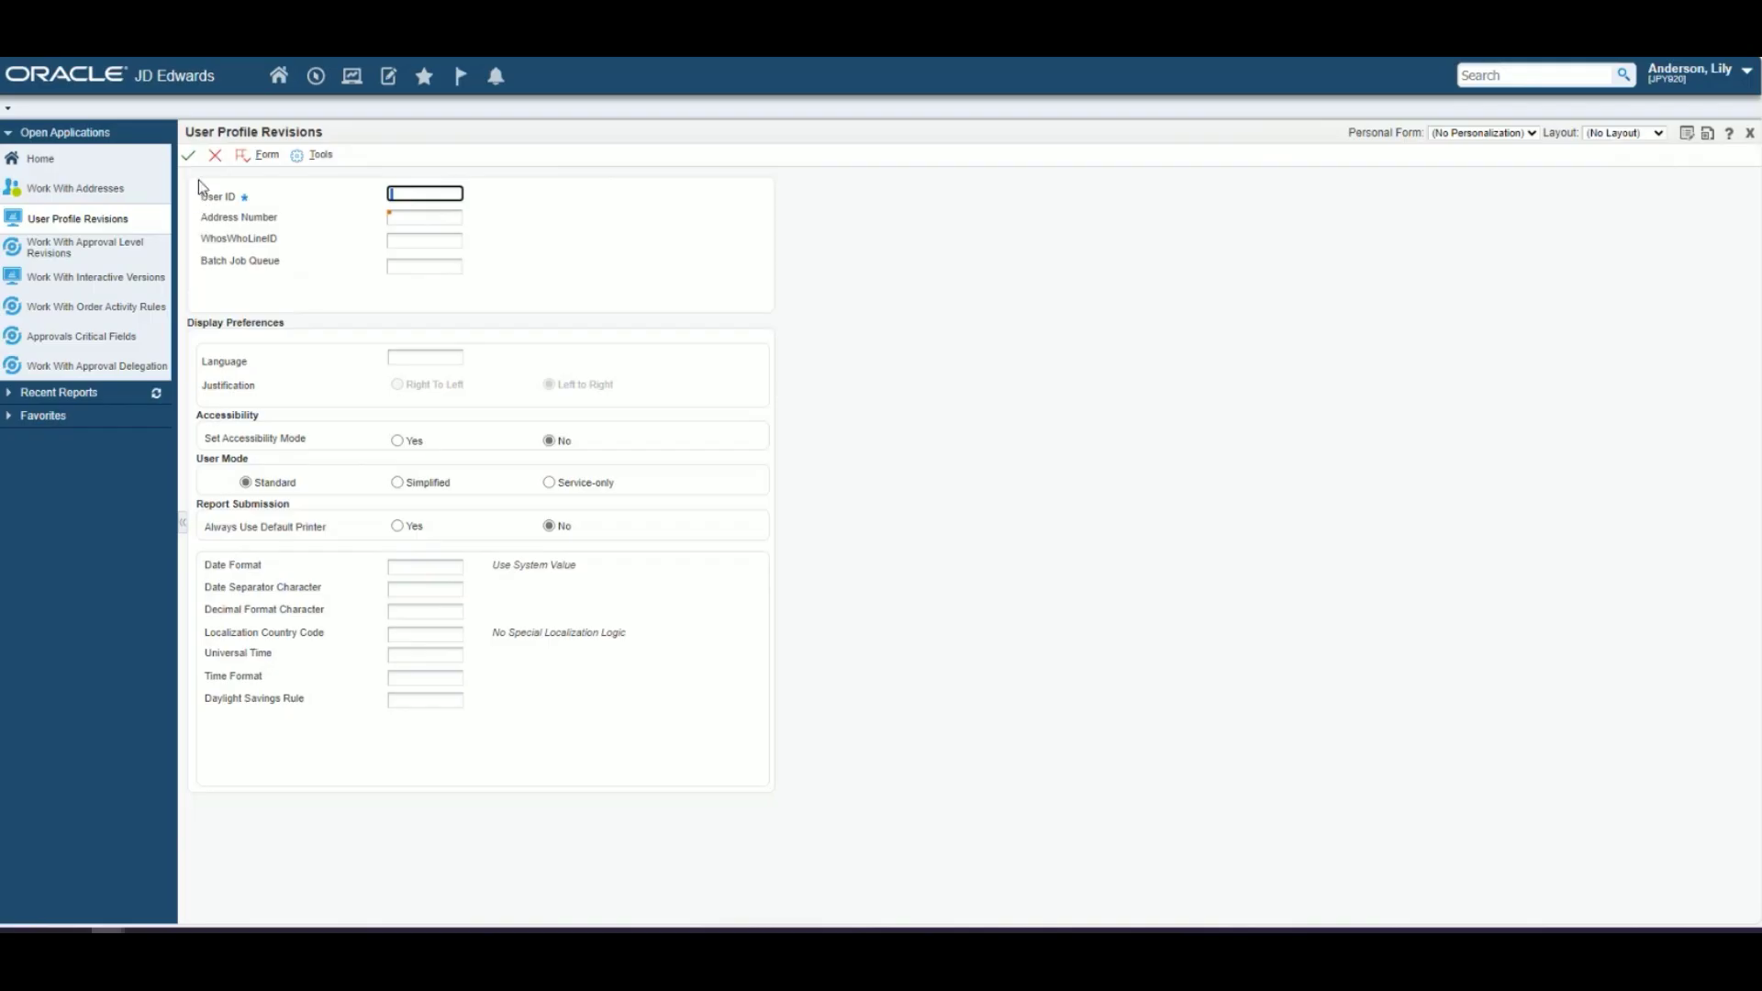
left_click(215, 155)
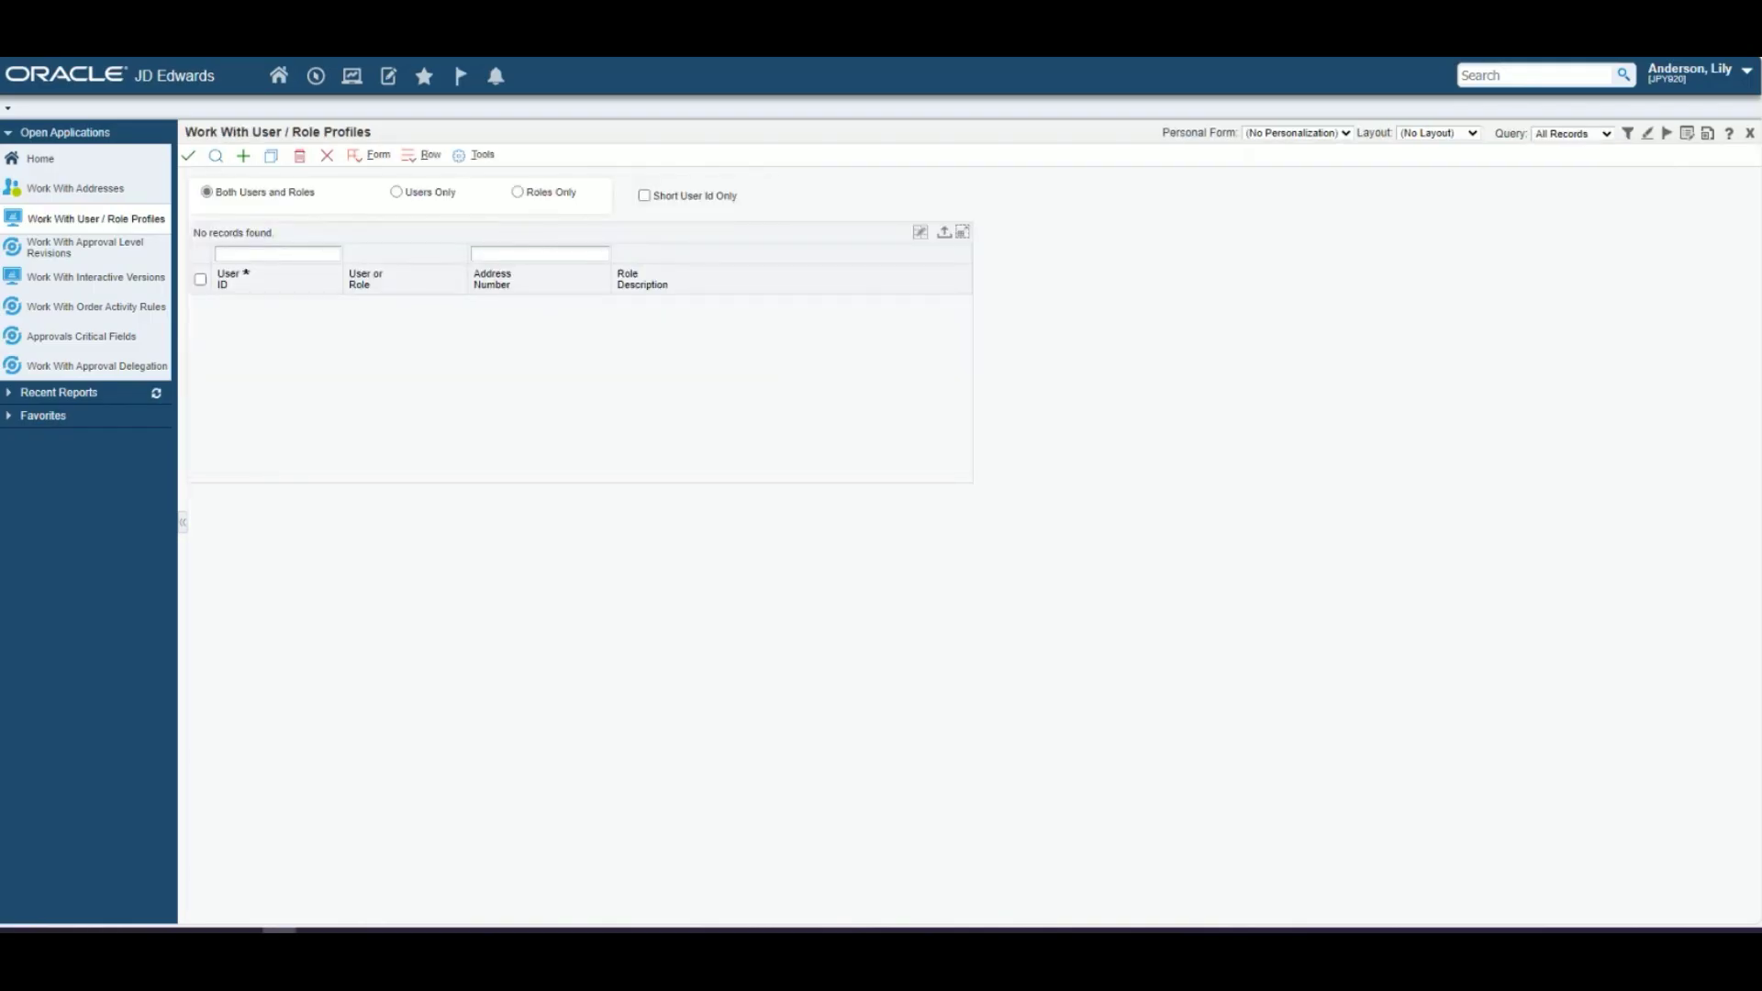
Step: Add a new approval route with code POA1 and description 'PO Approve'
left_click(83, 252)
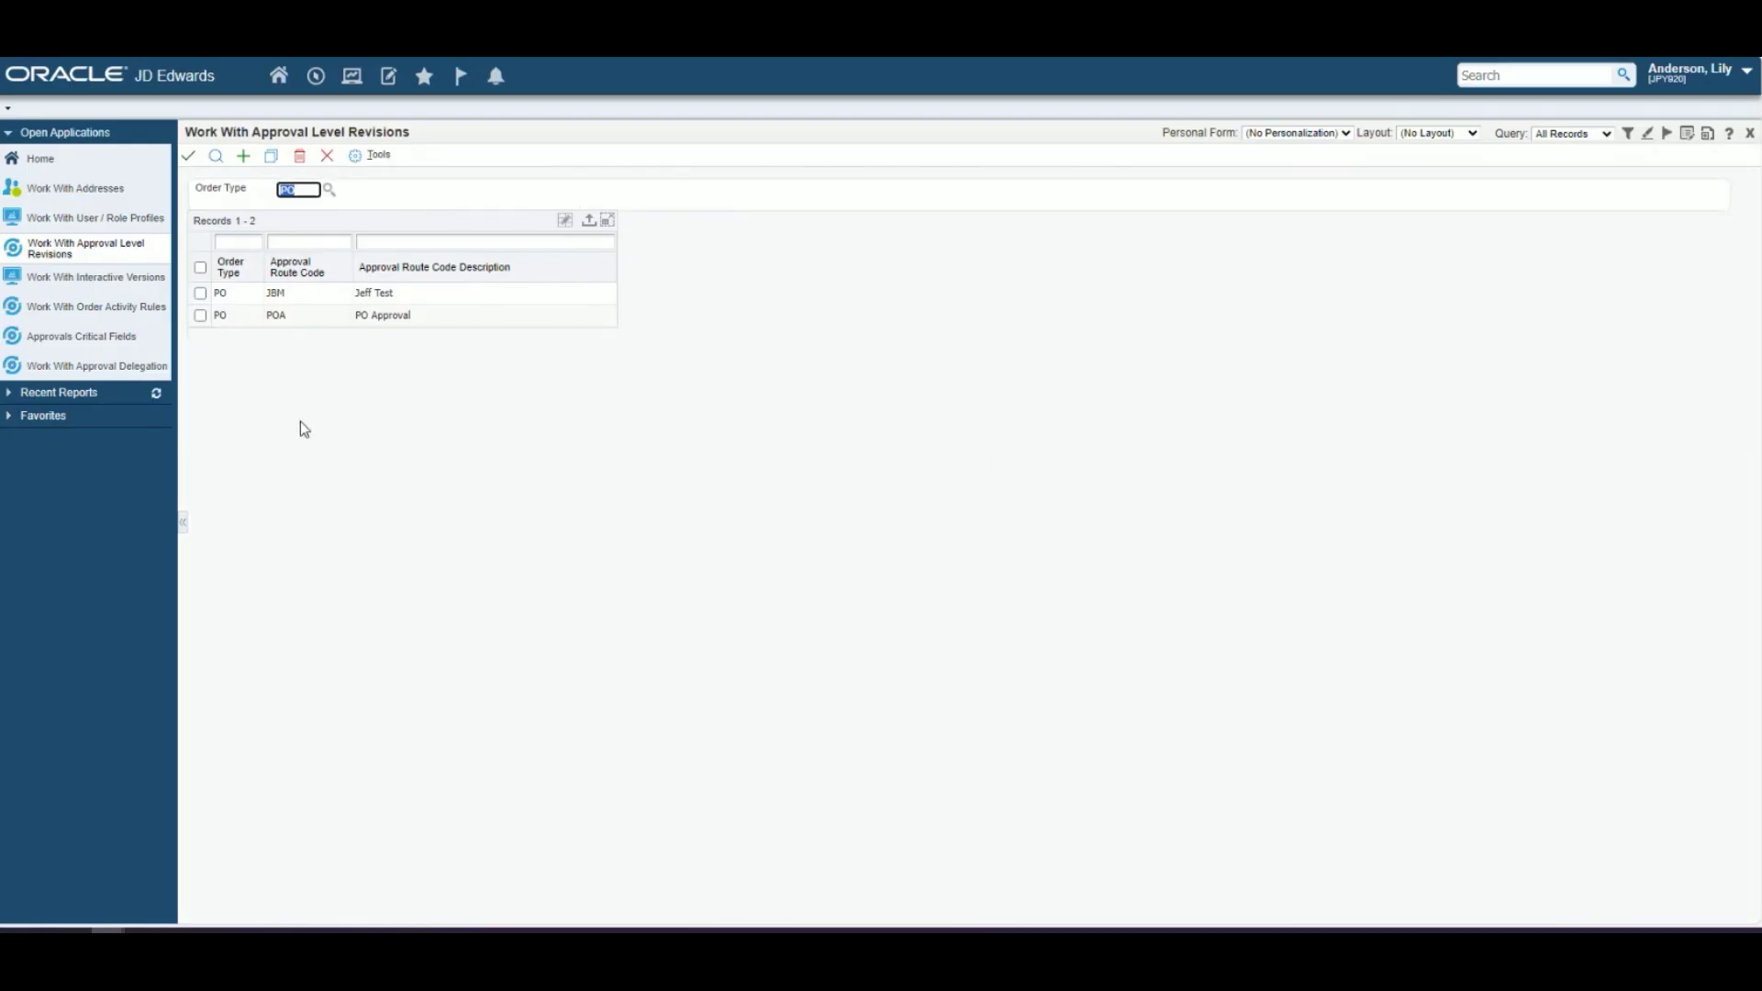
left_click(245, 161)
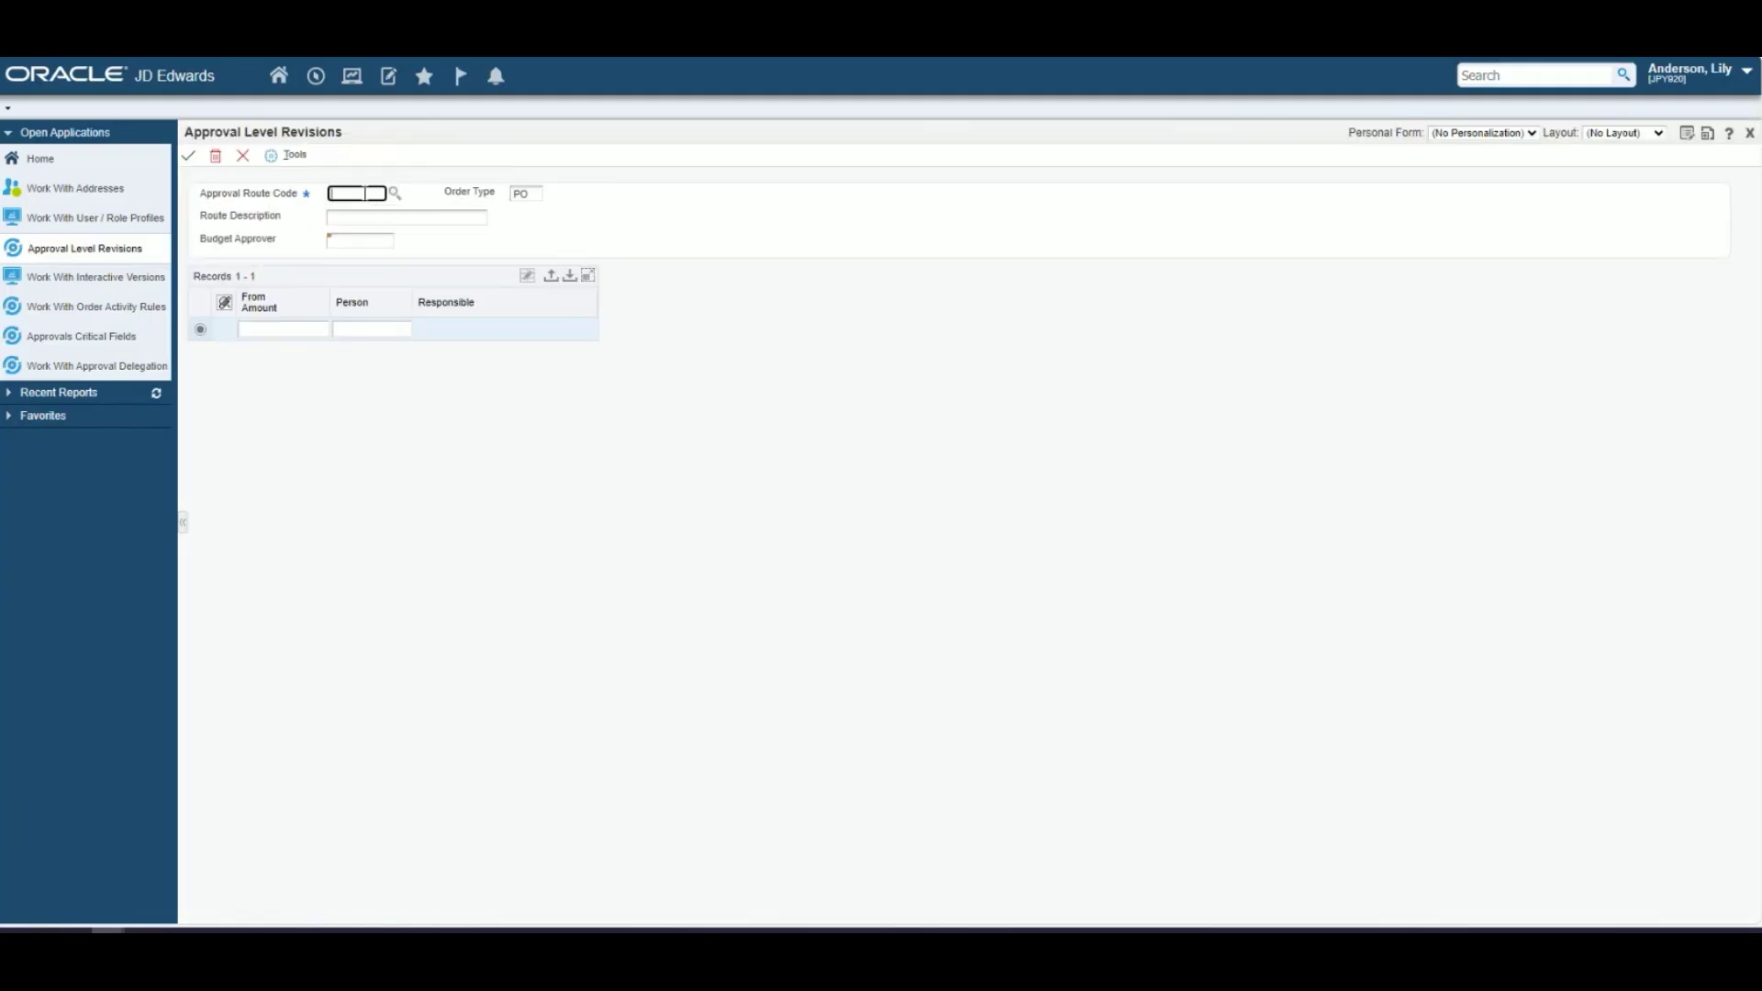
left_click(369, 194)
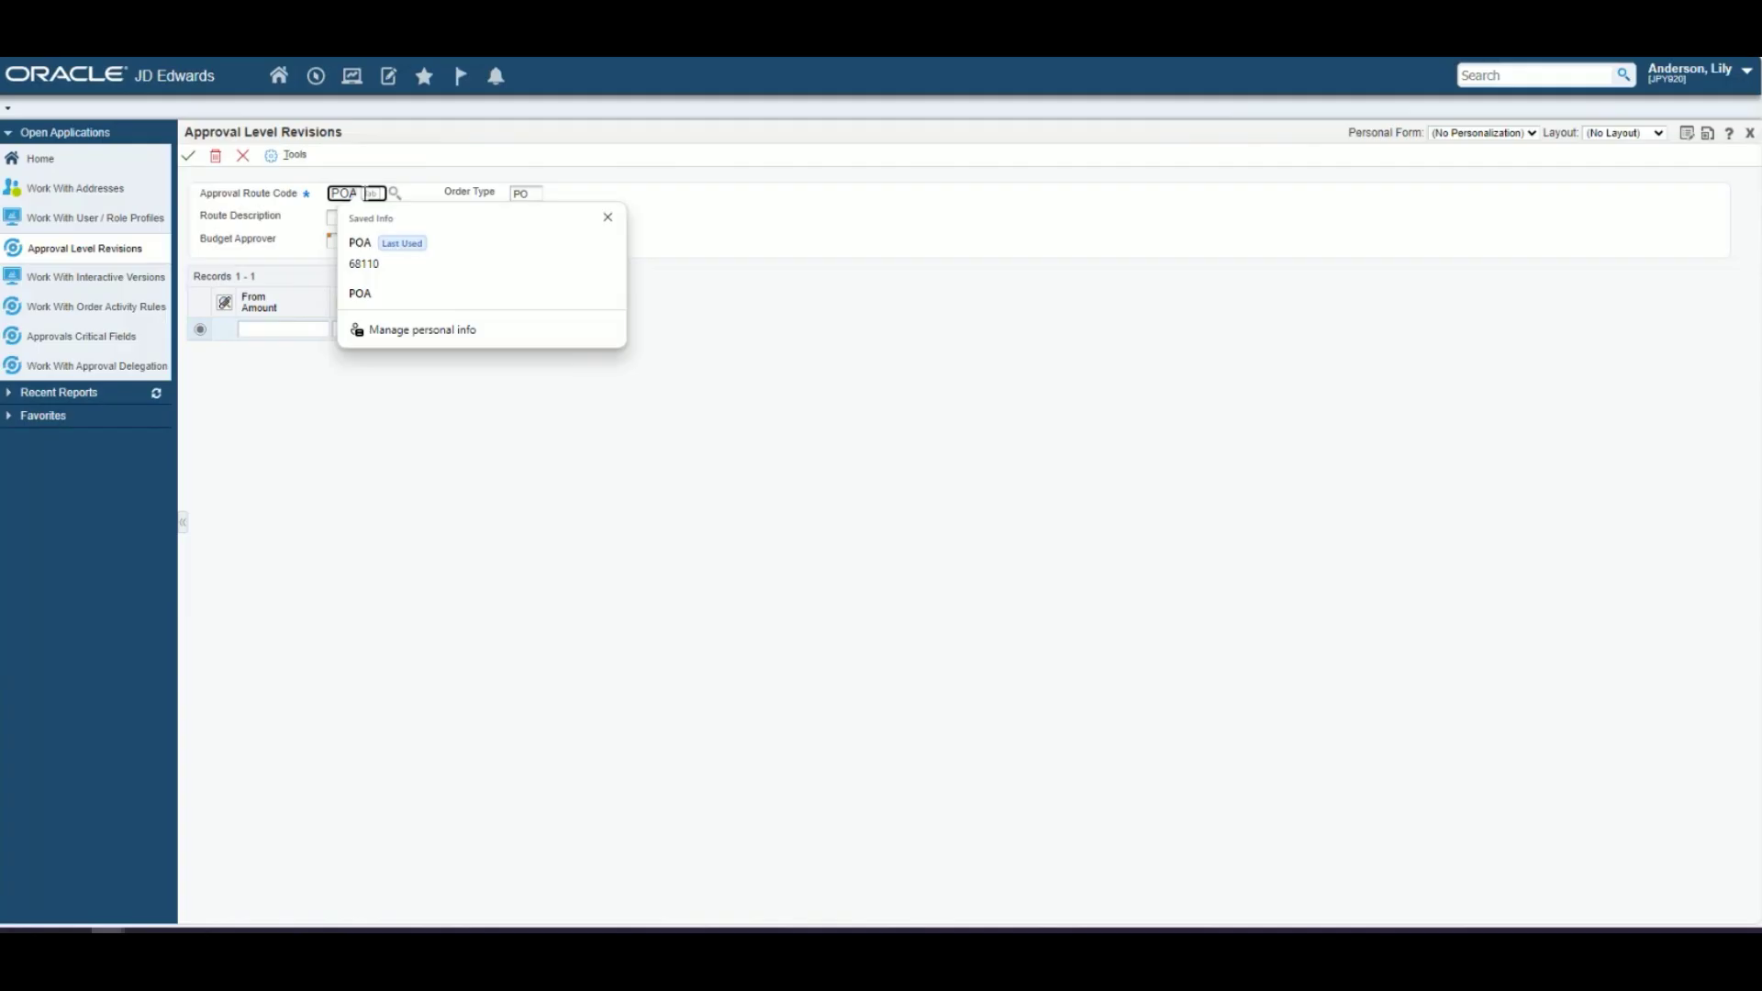
type("1")
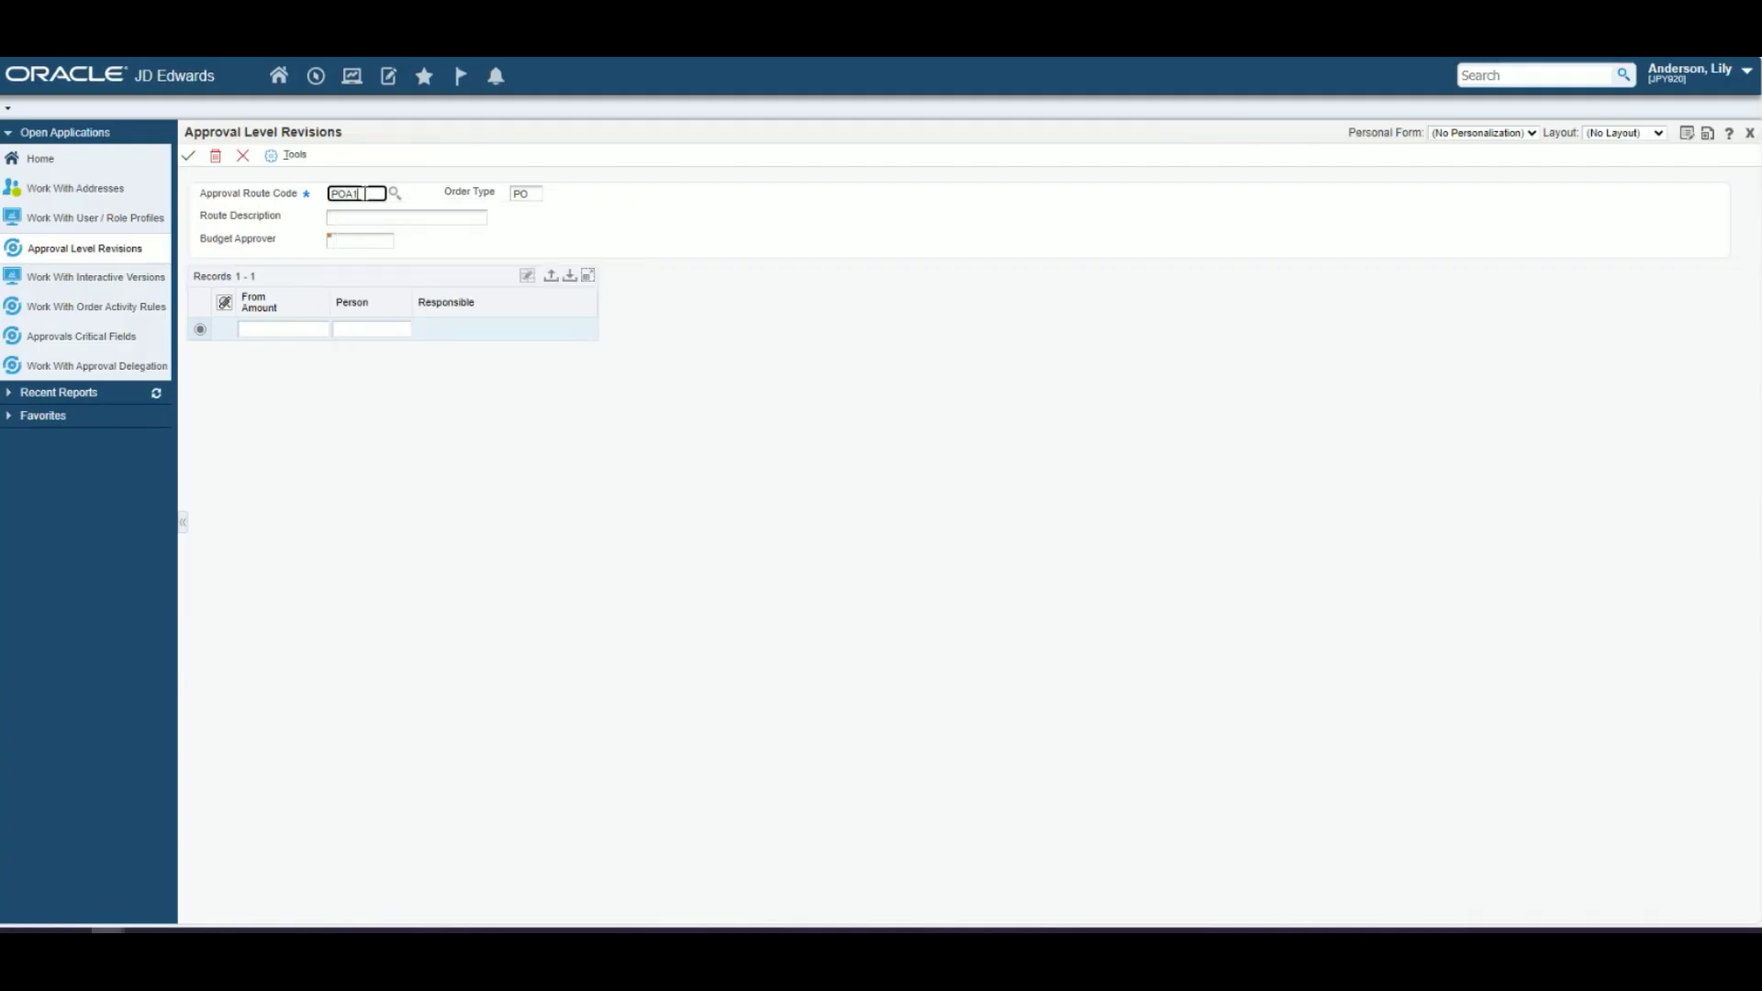
left_click(367, 218)
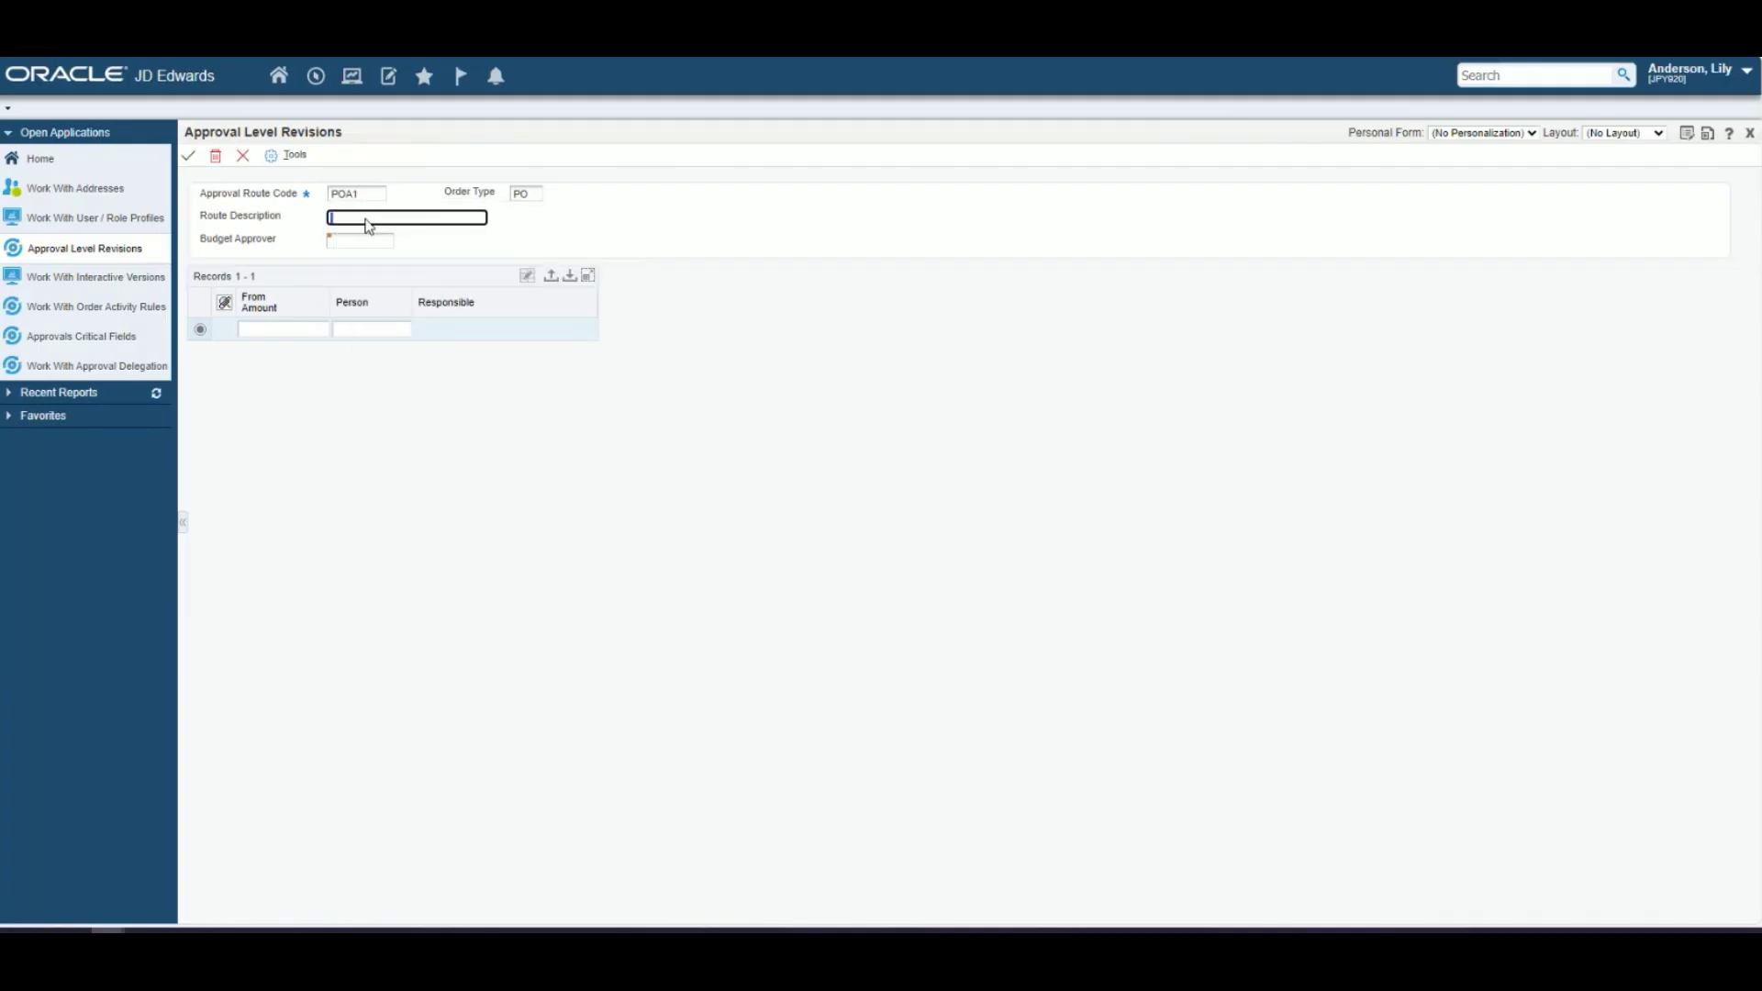
type("PO Approval")
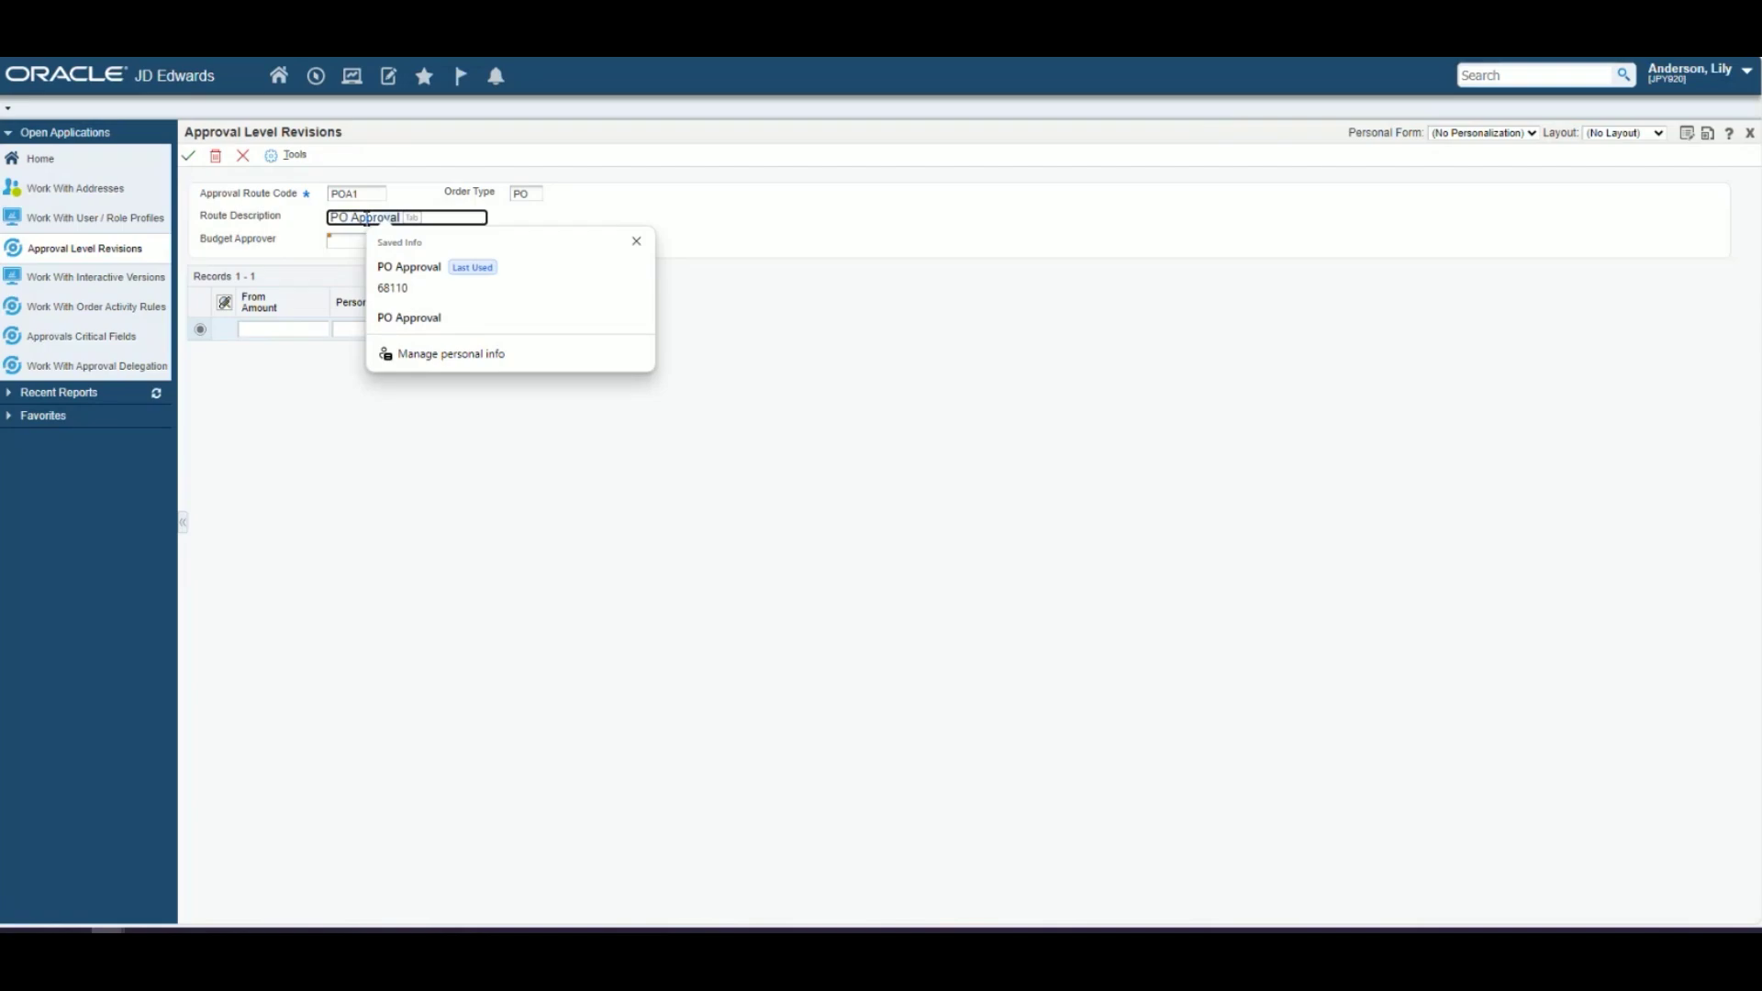
key("Escape")
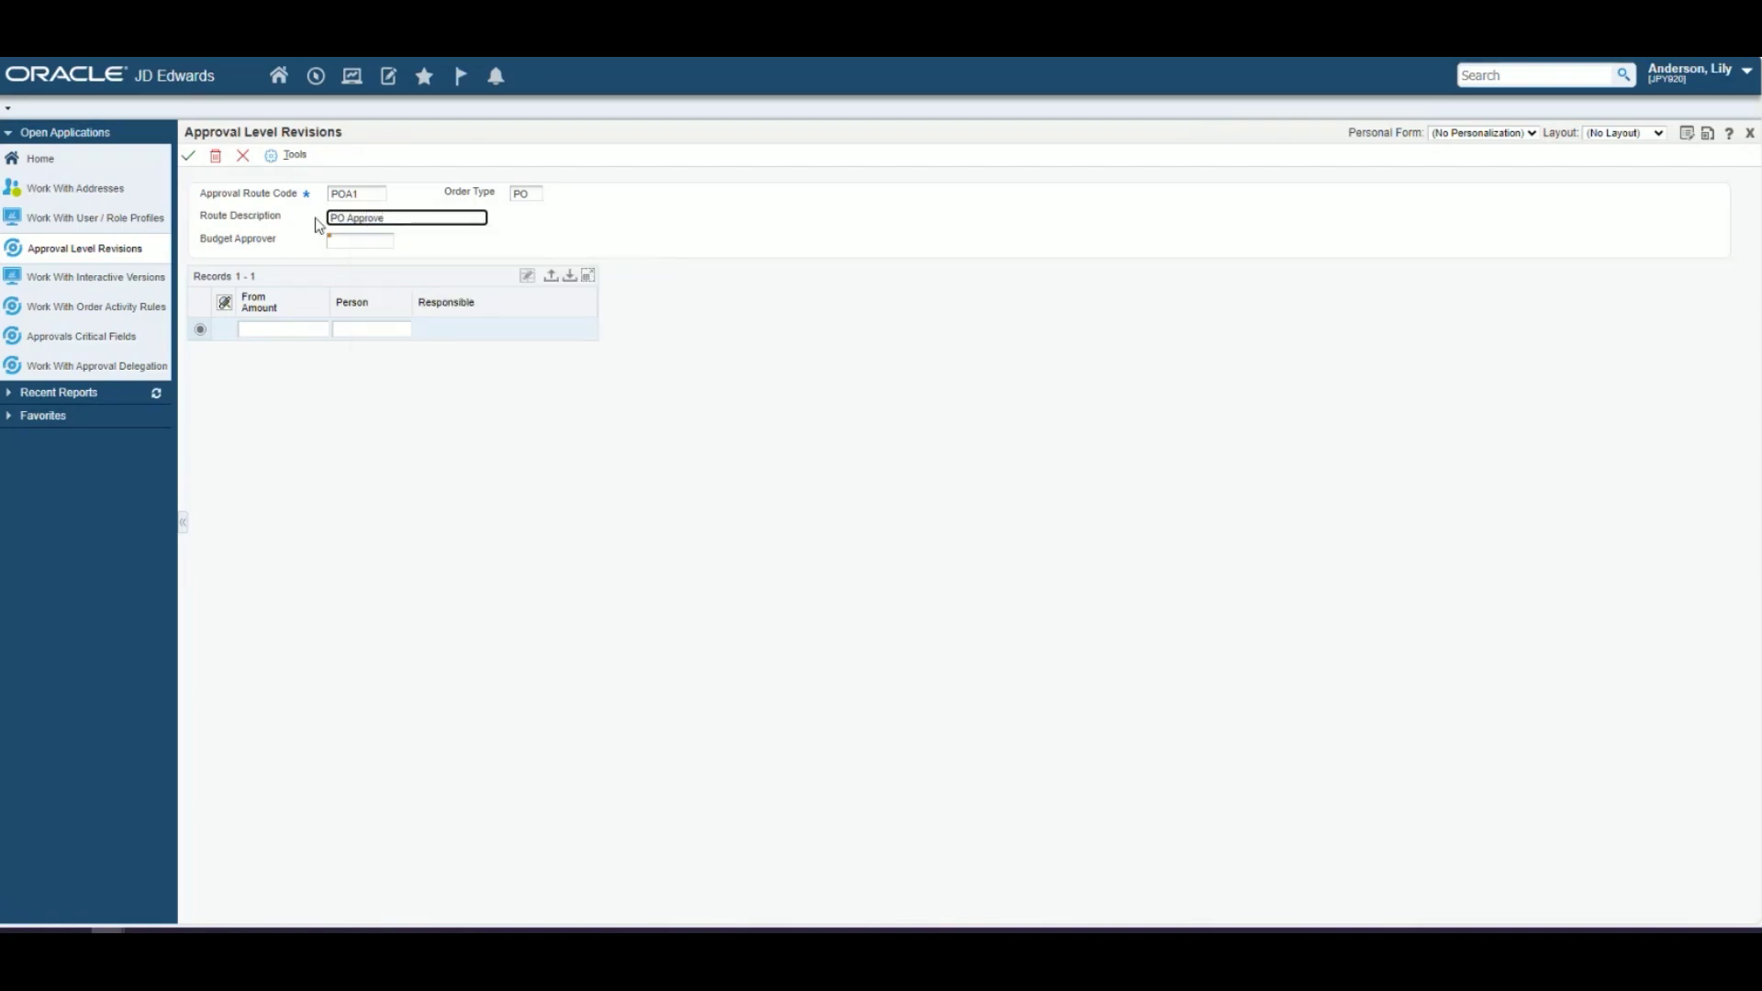
Step: Enter the new employee's address number as the route's budget approver
left_click(365, 240)
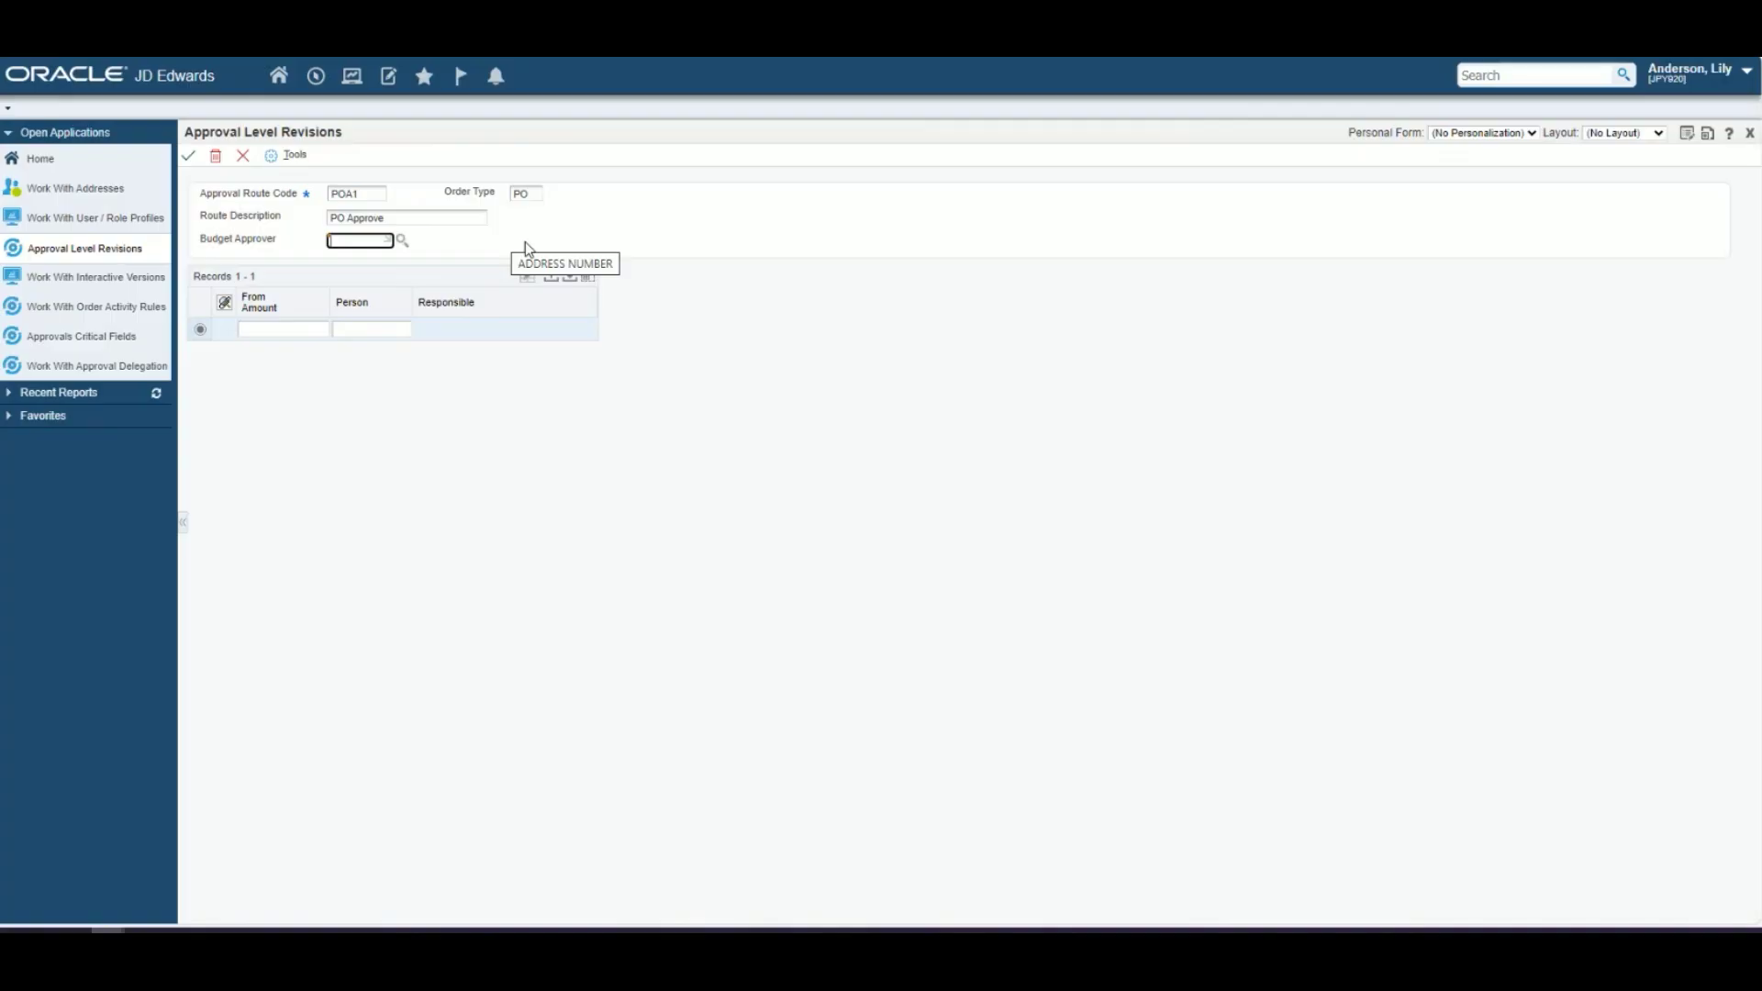
left_click(362, 242)
type("68128")
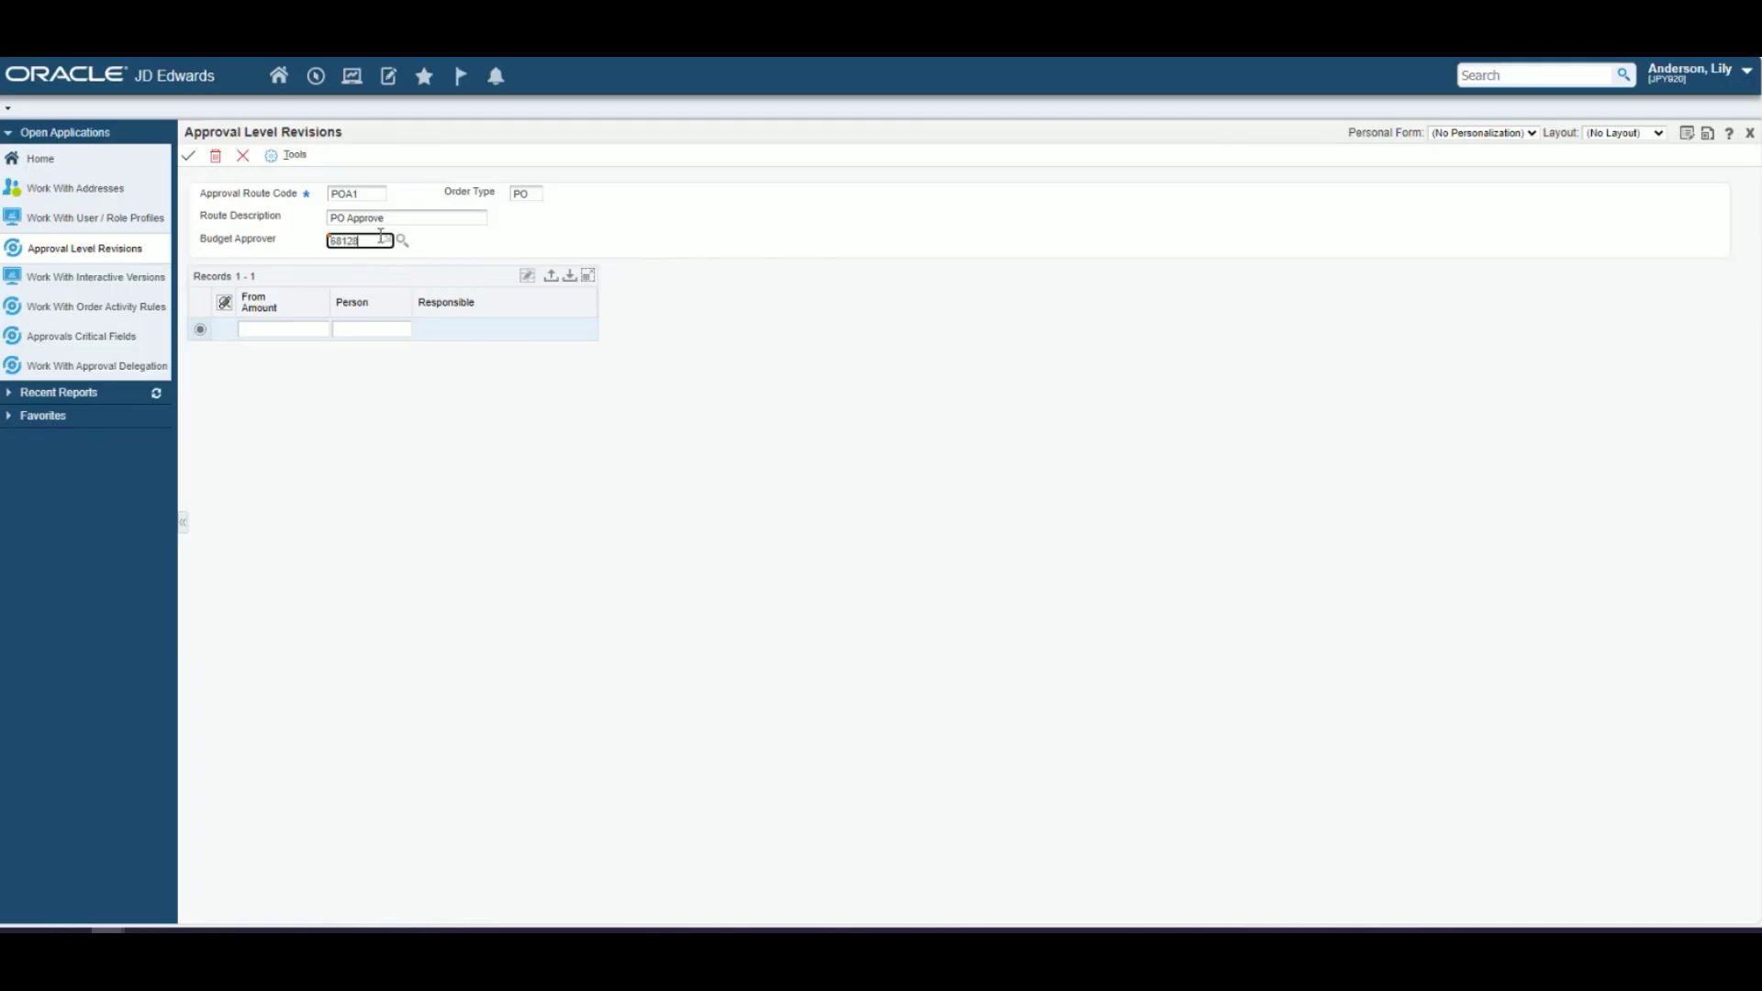
key("Tab")
left_click(303, 329)
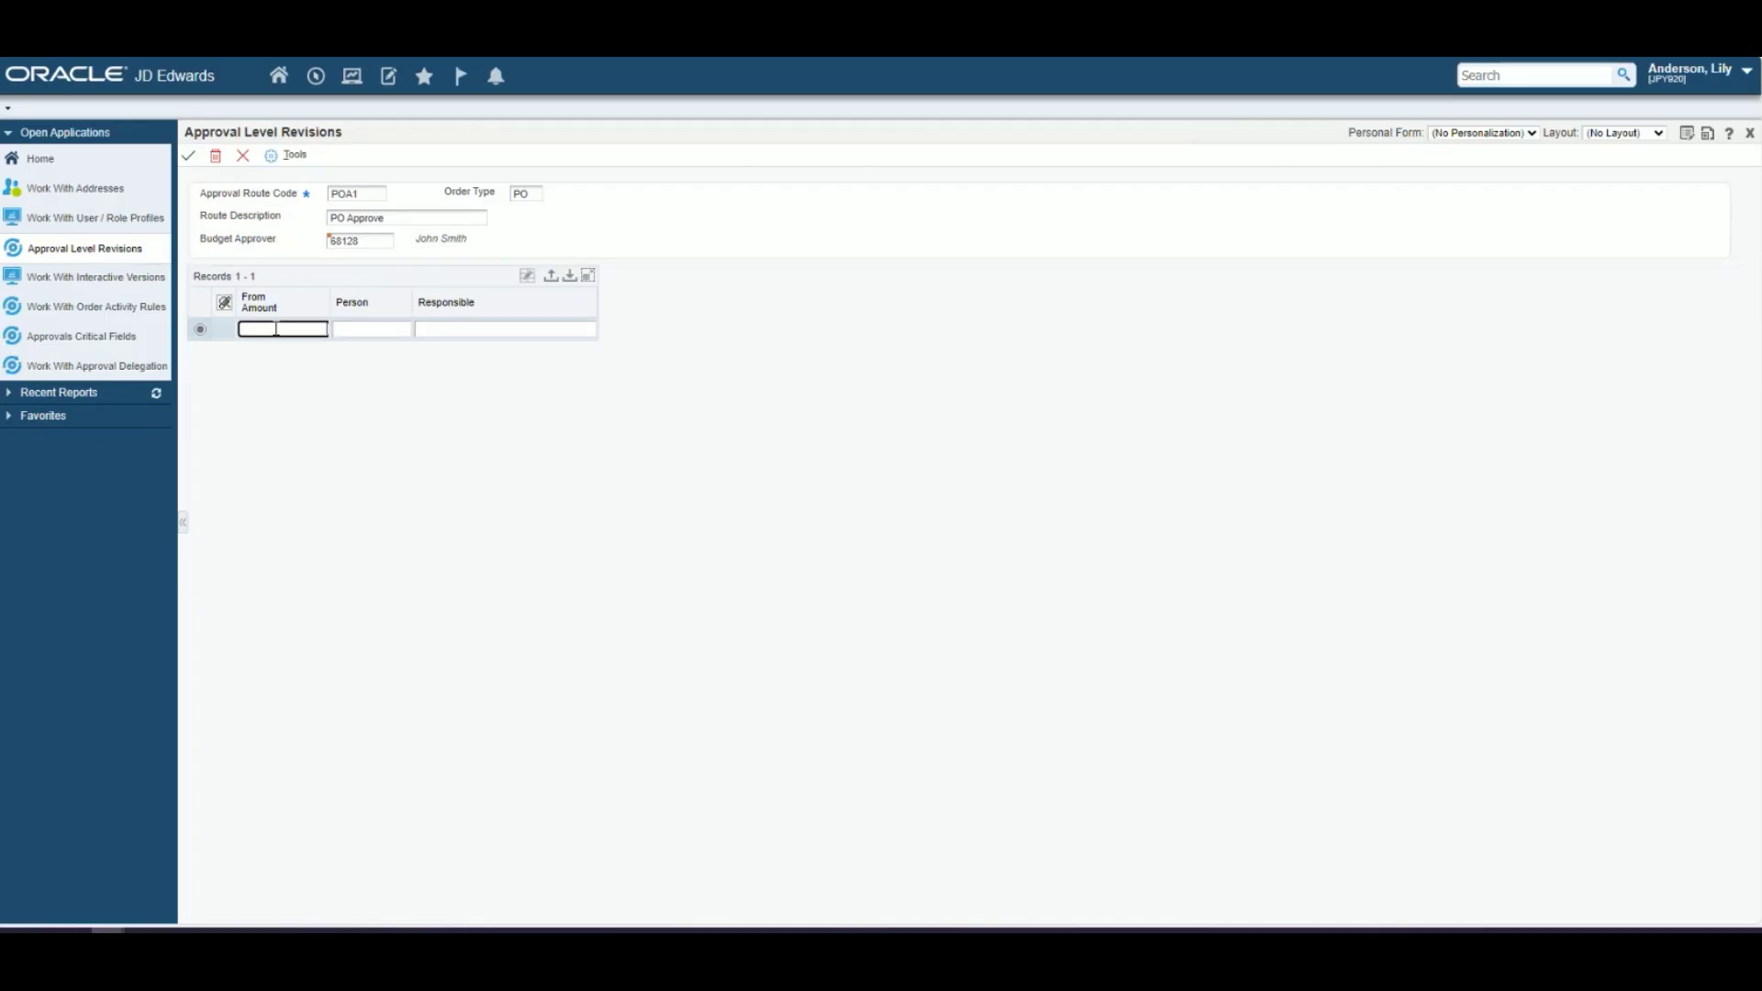
Step: Add approval levels at 10,000 and 50,000 with their approvers, and save route POA1
type("0000")
key("Tab")
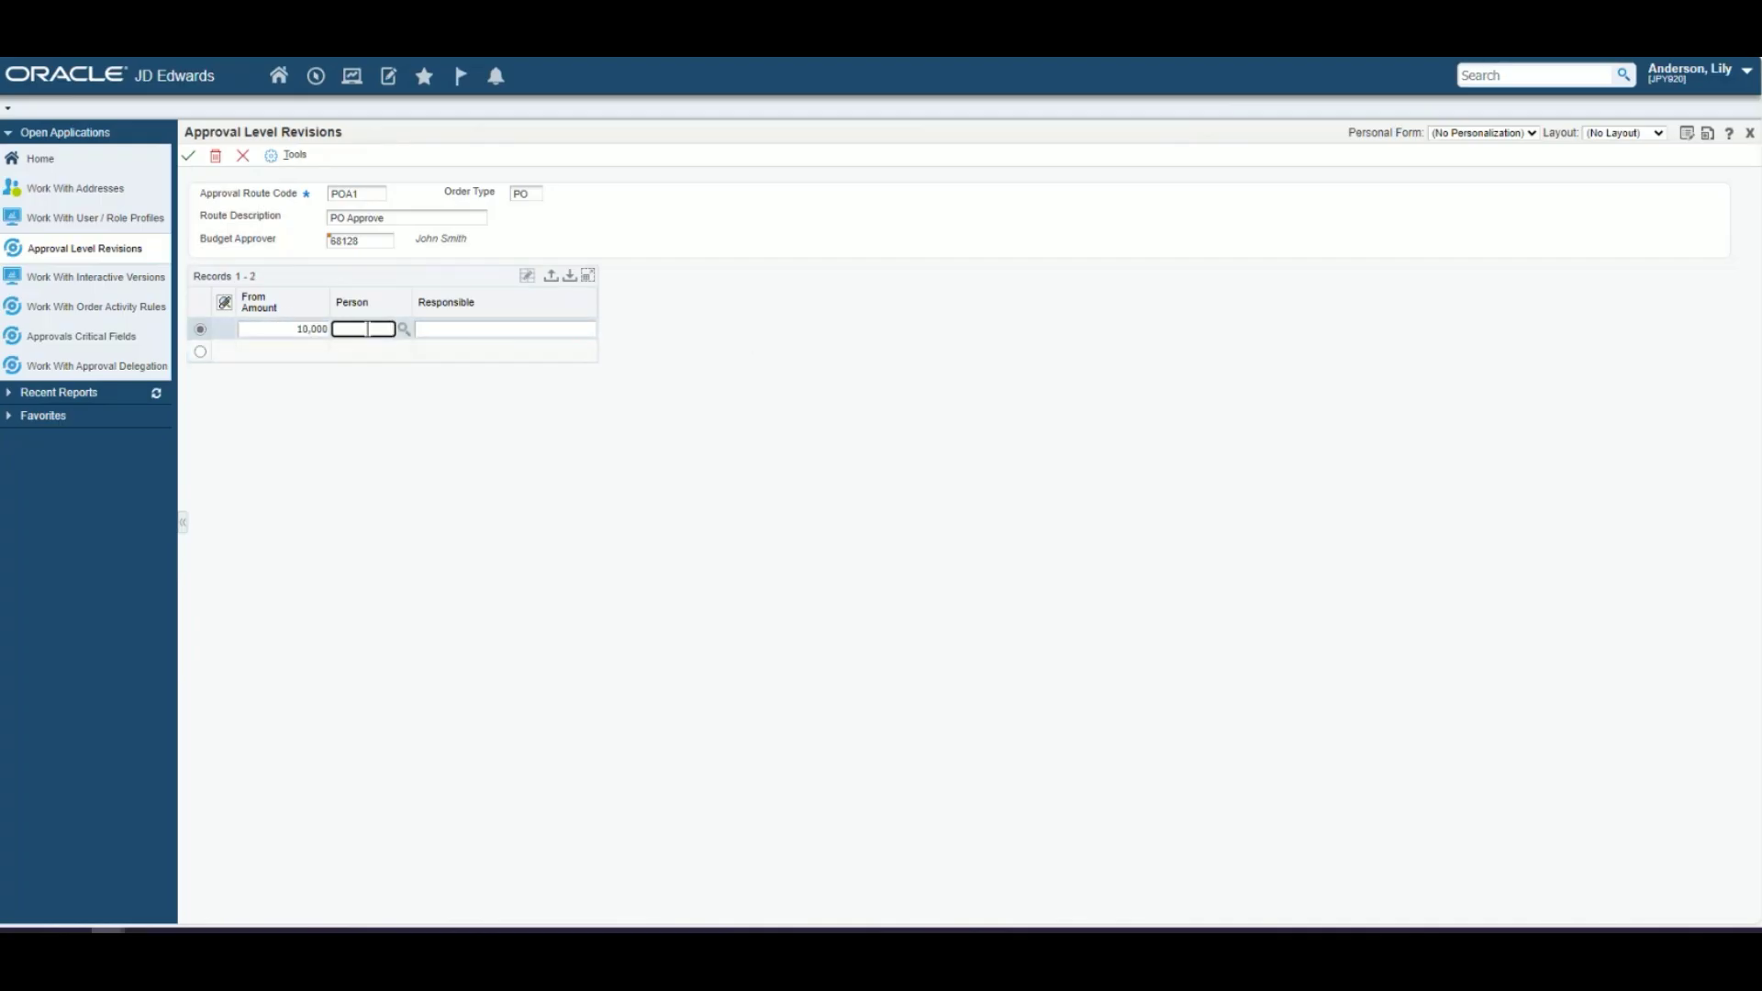
type("771")
key("Tab")
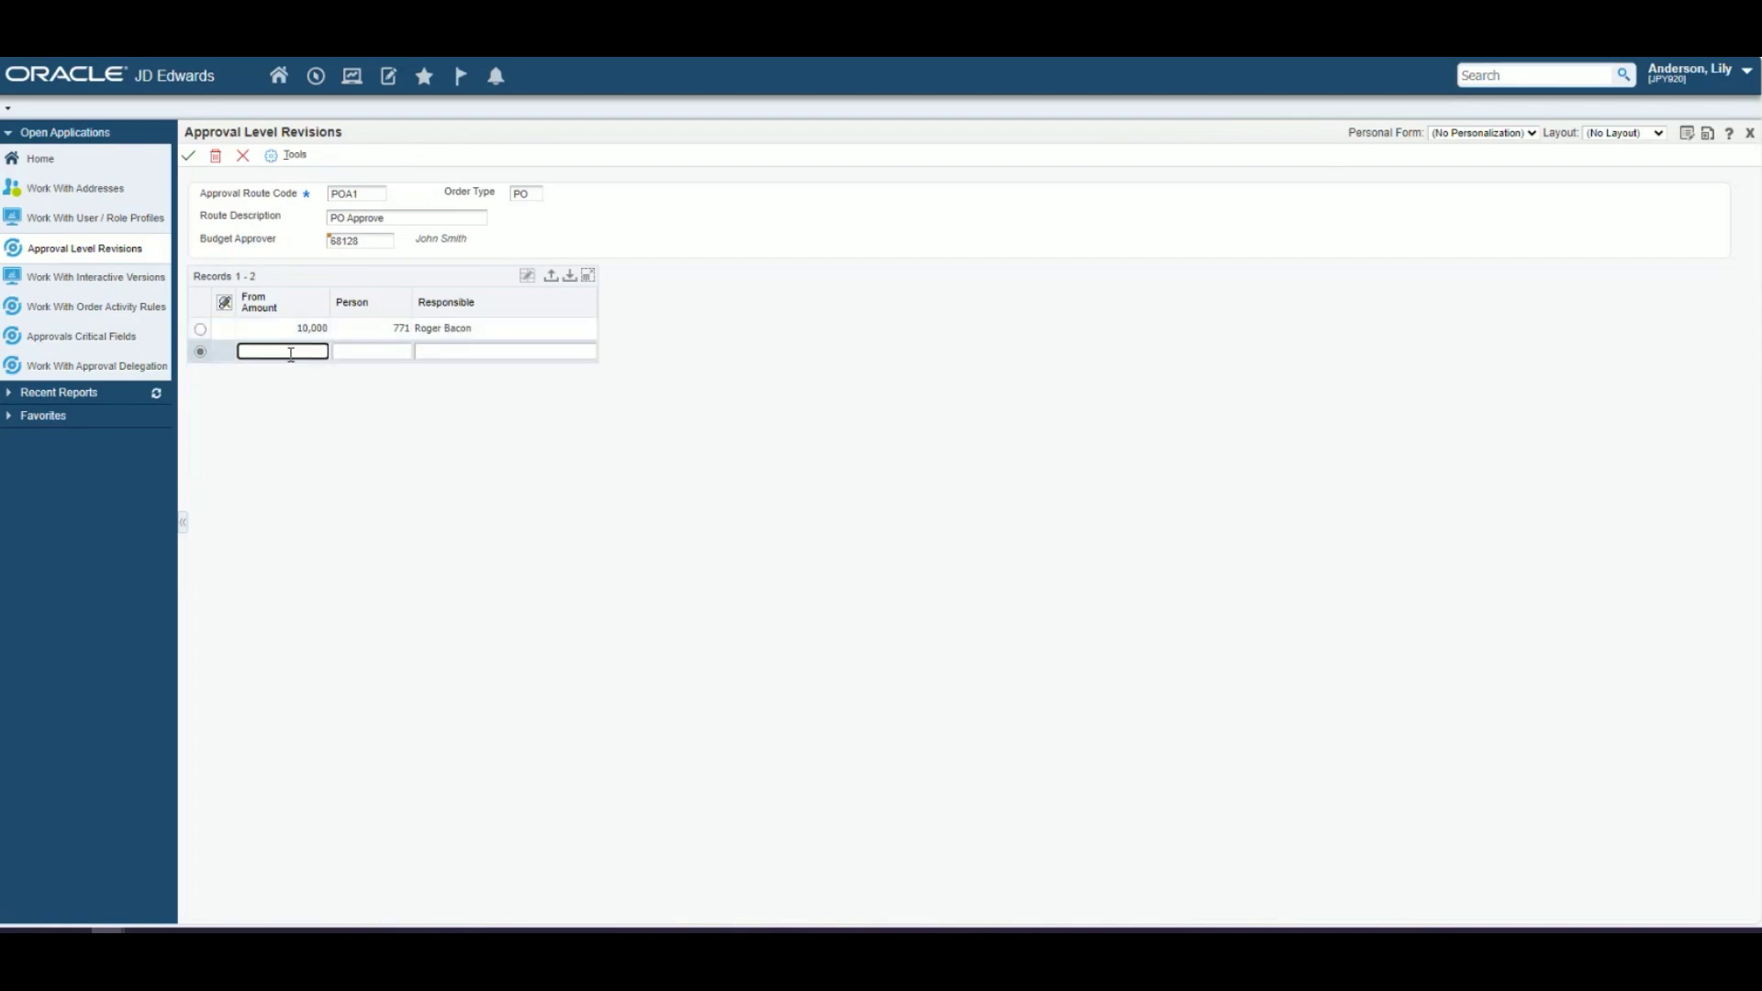
type("50,000")
key("Tab")
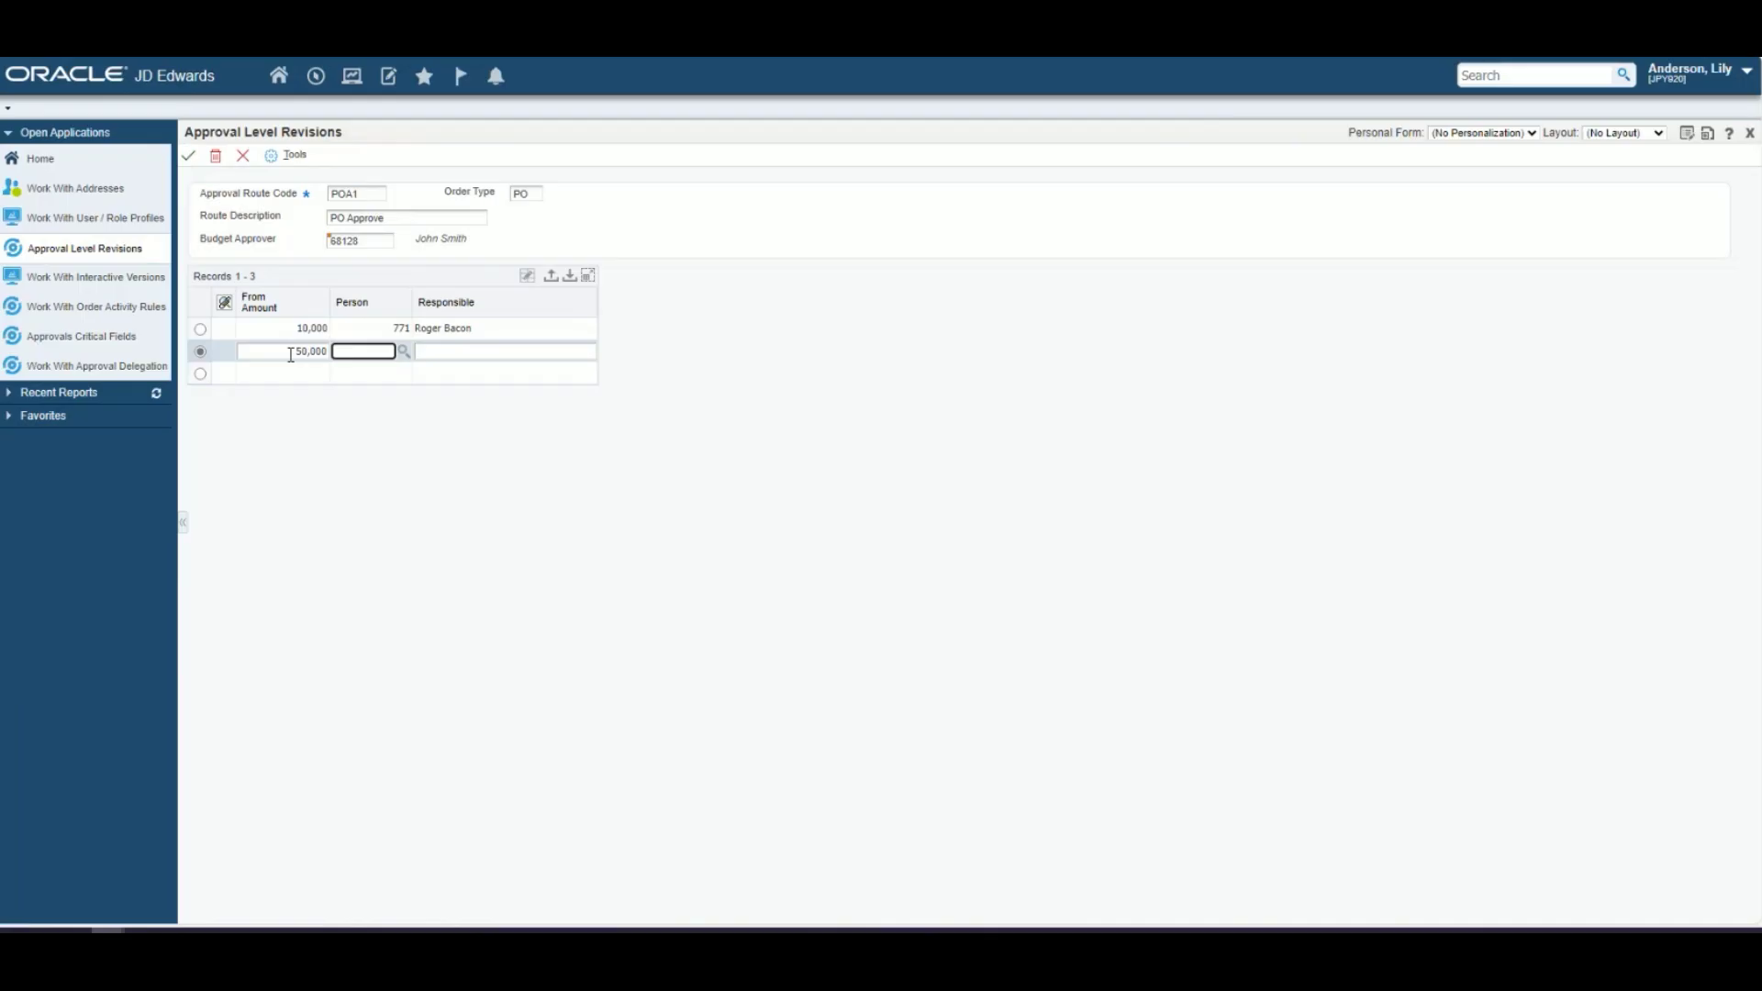
type("2550")
key("Tab")
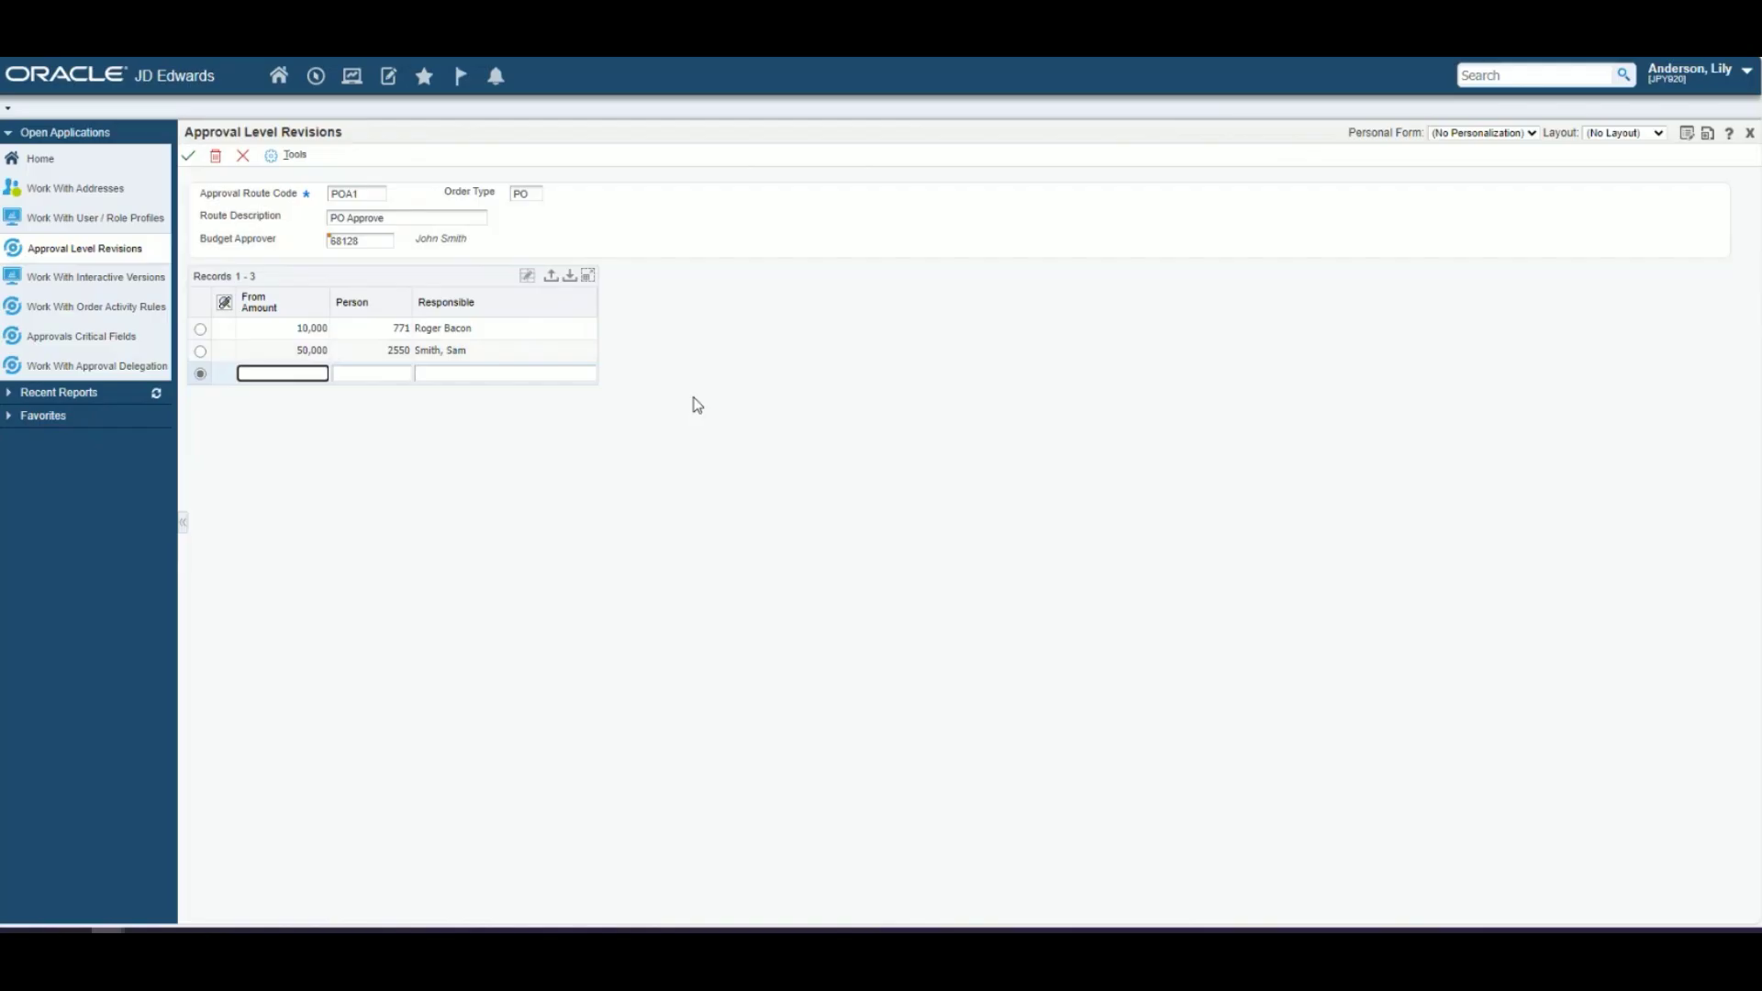
left_click(190, 161)
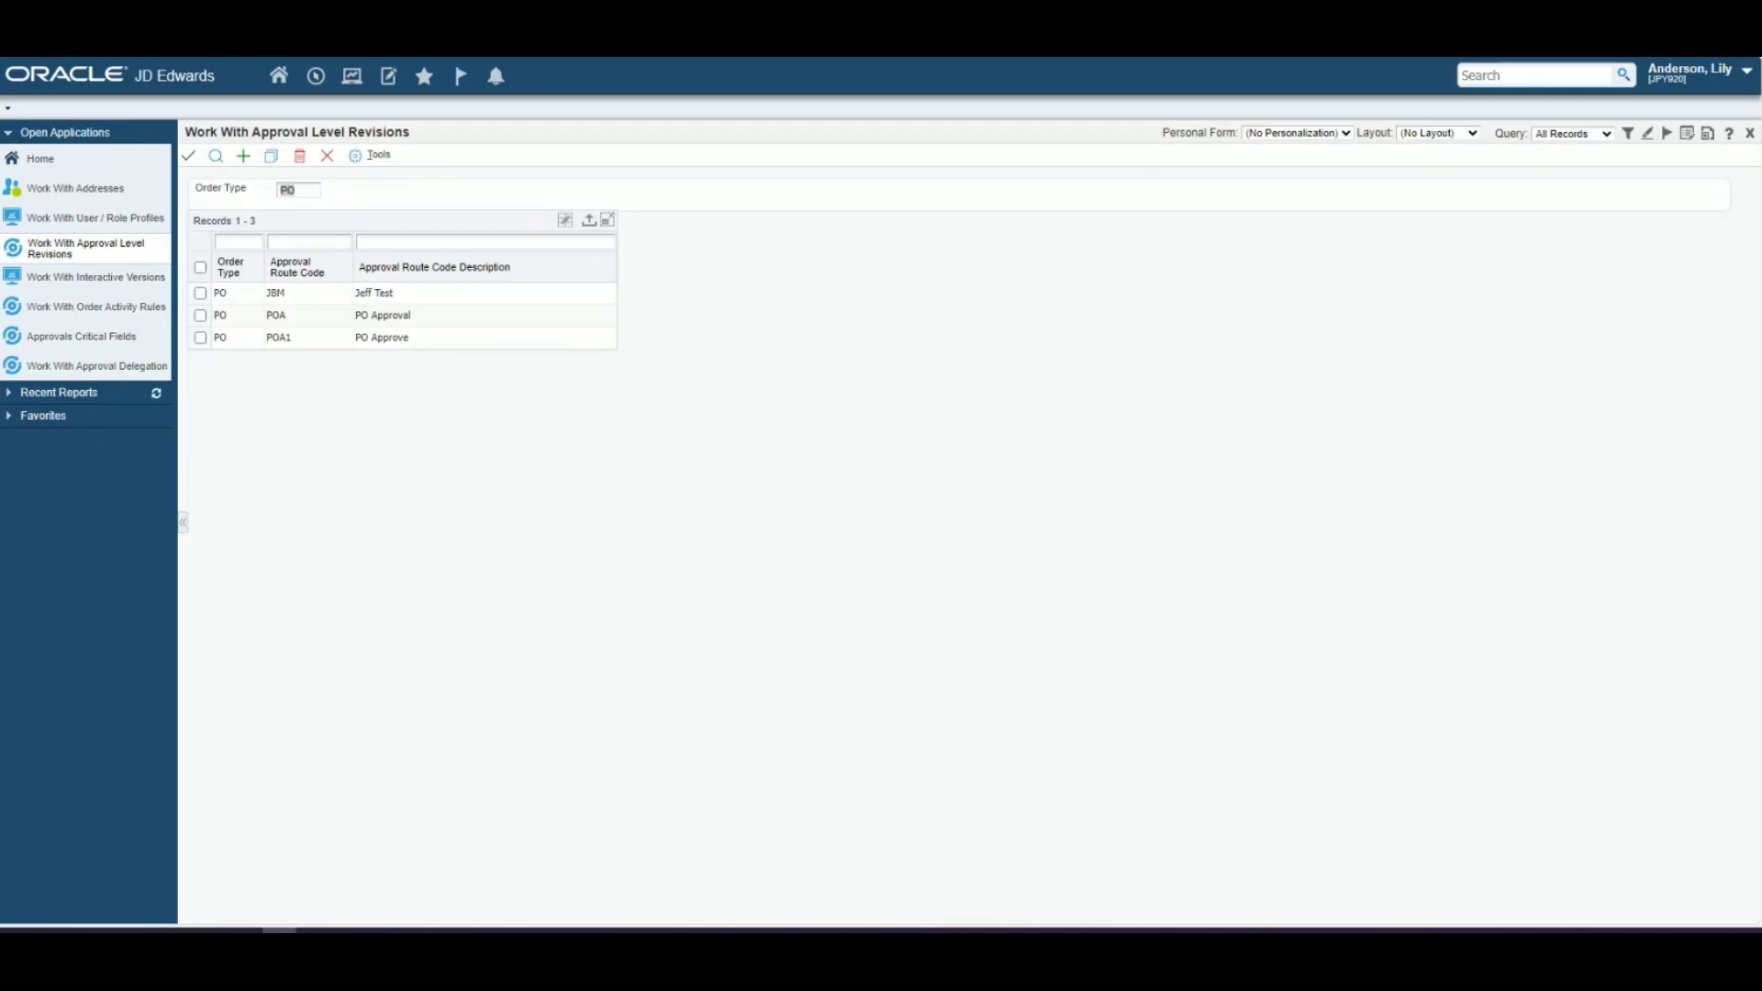
Step: Enter the POA route code in the 10-Approvals processing options of P4310 version LEA0001
left_click(81, 277)
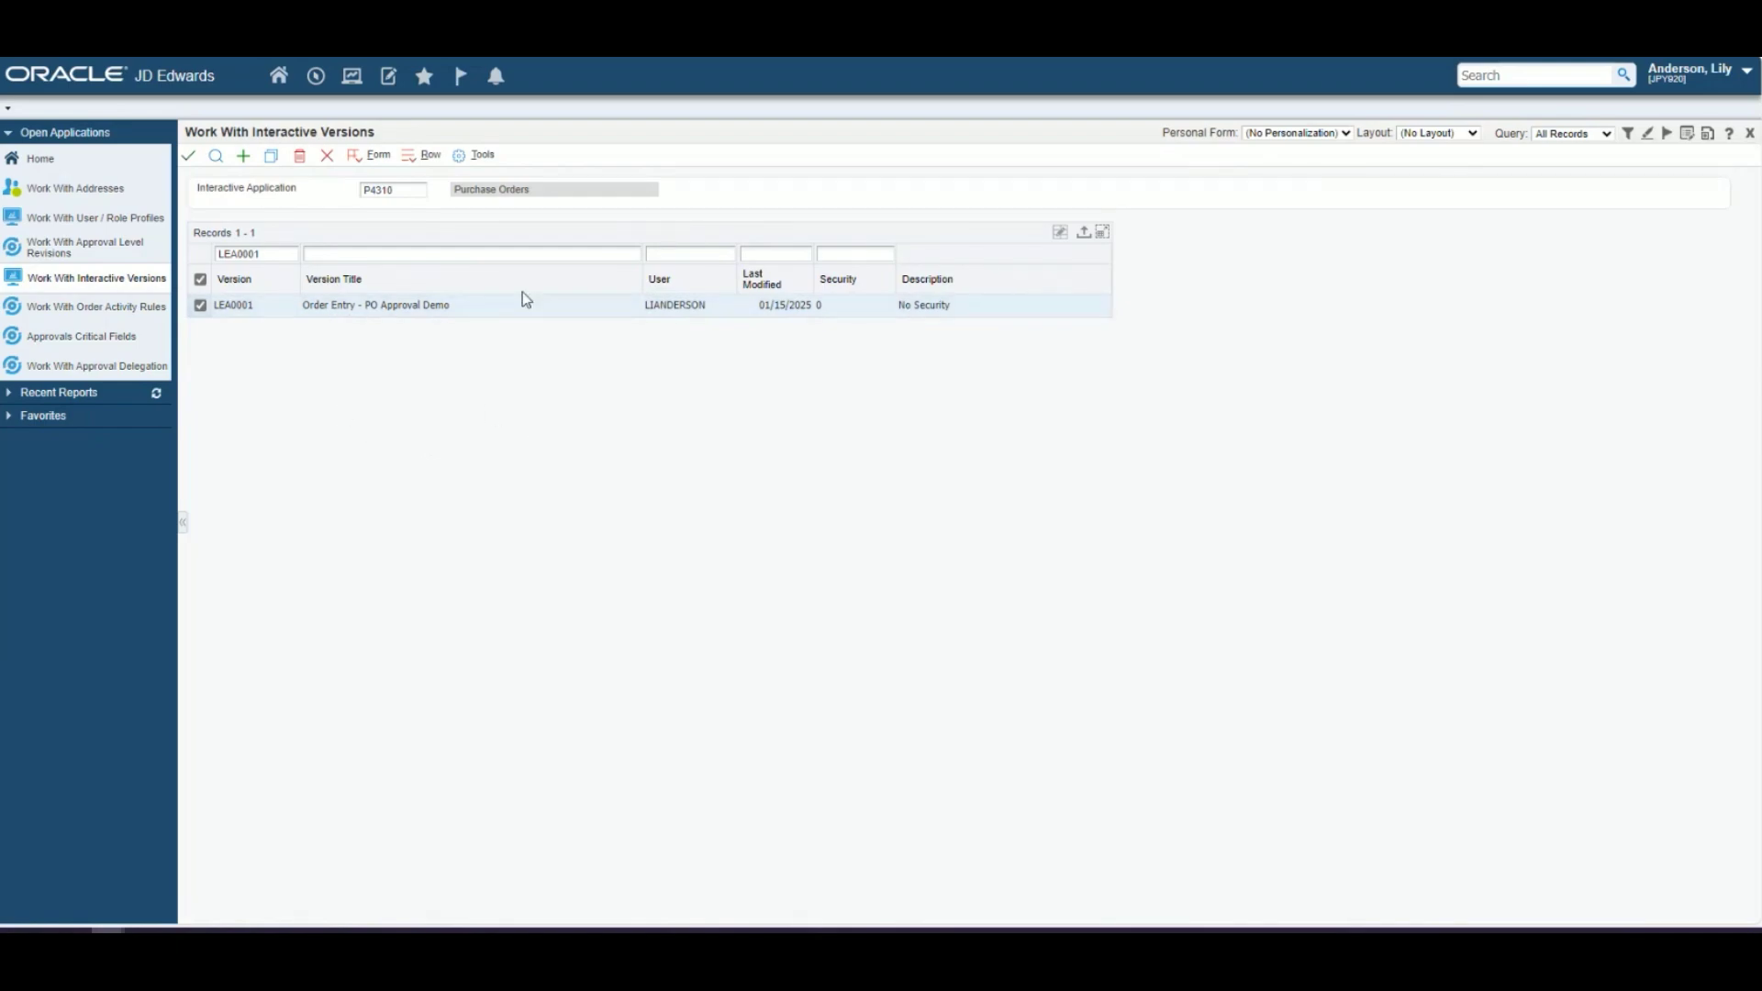
right_click(201, 313)
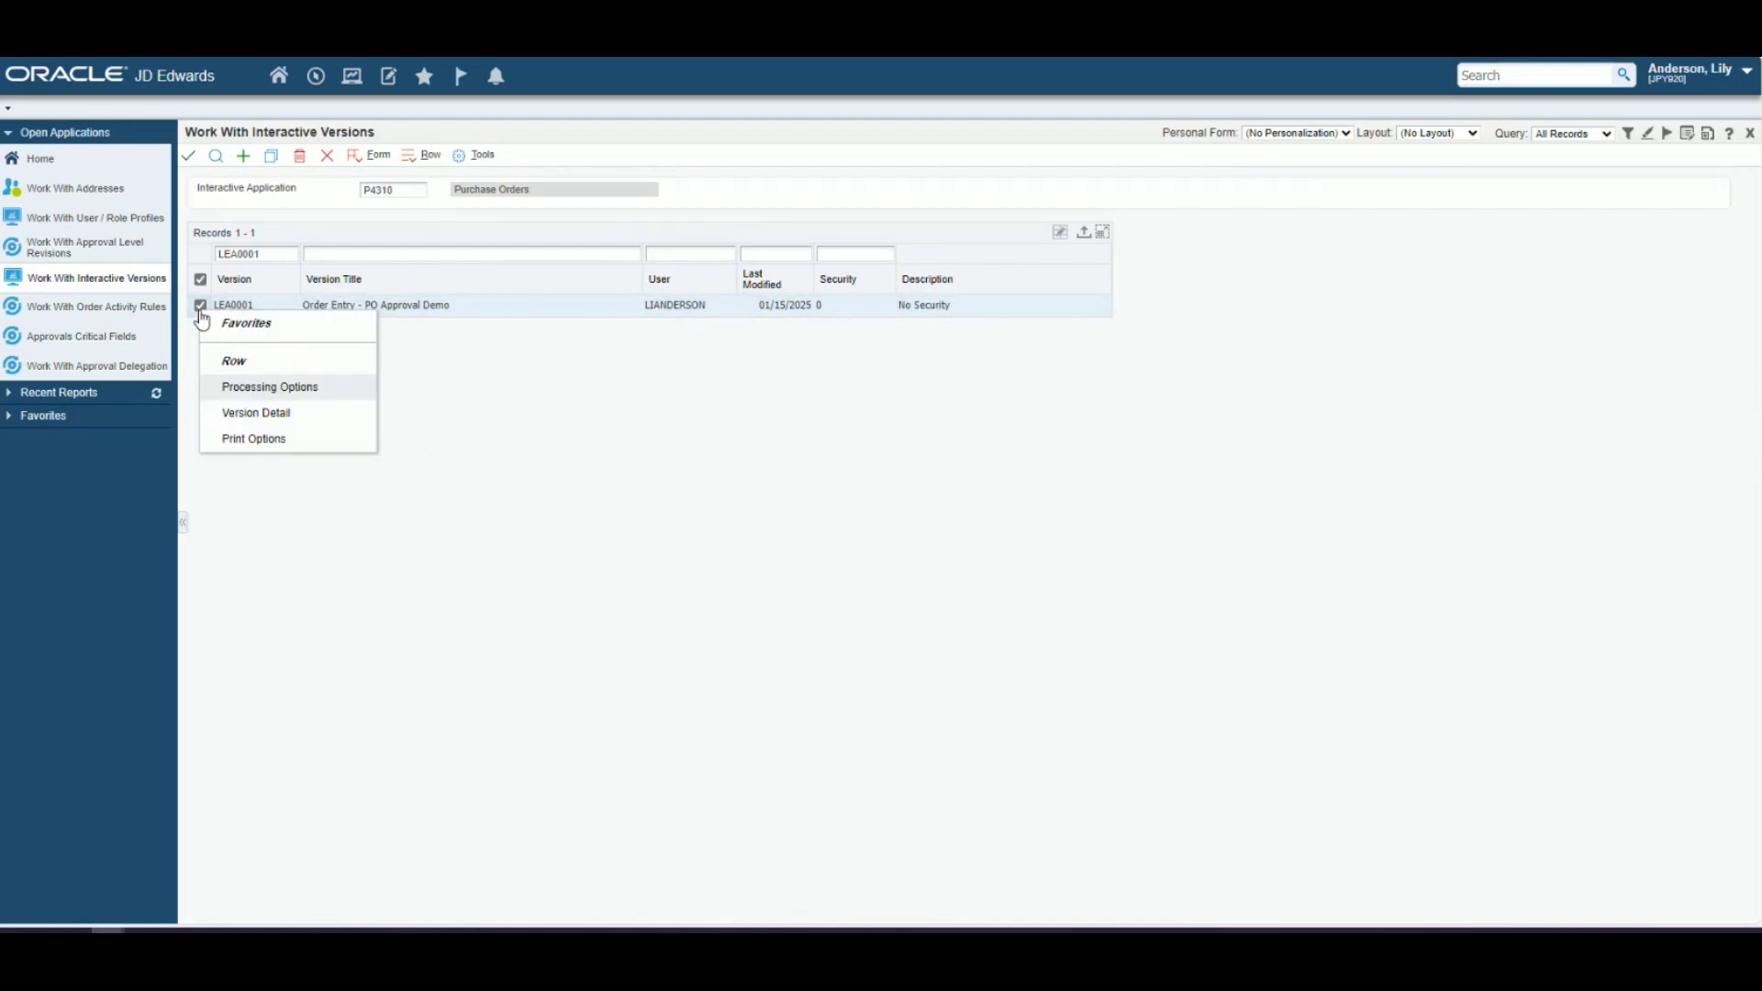
left_click(266, 387)
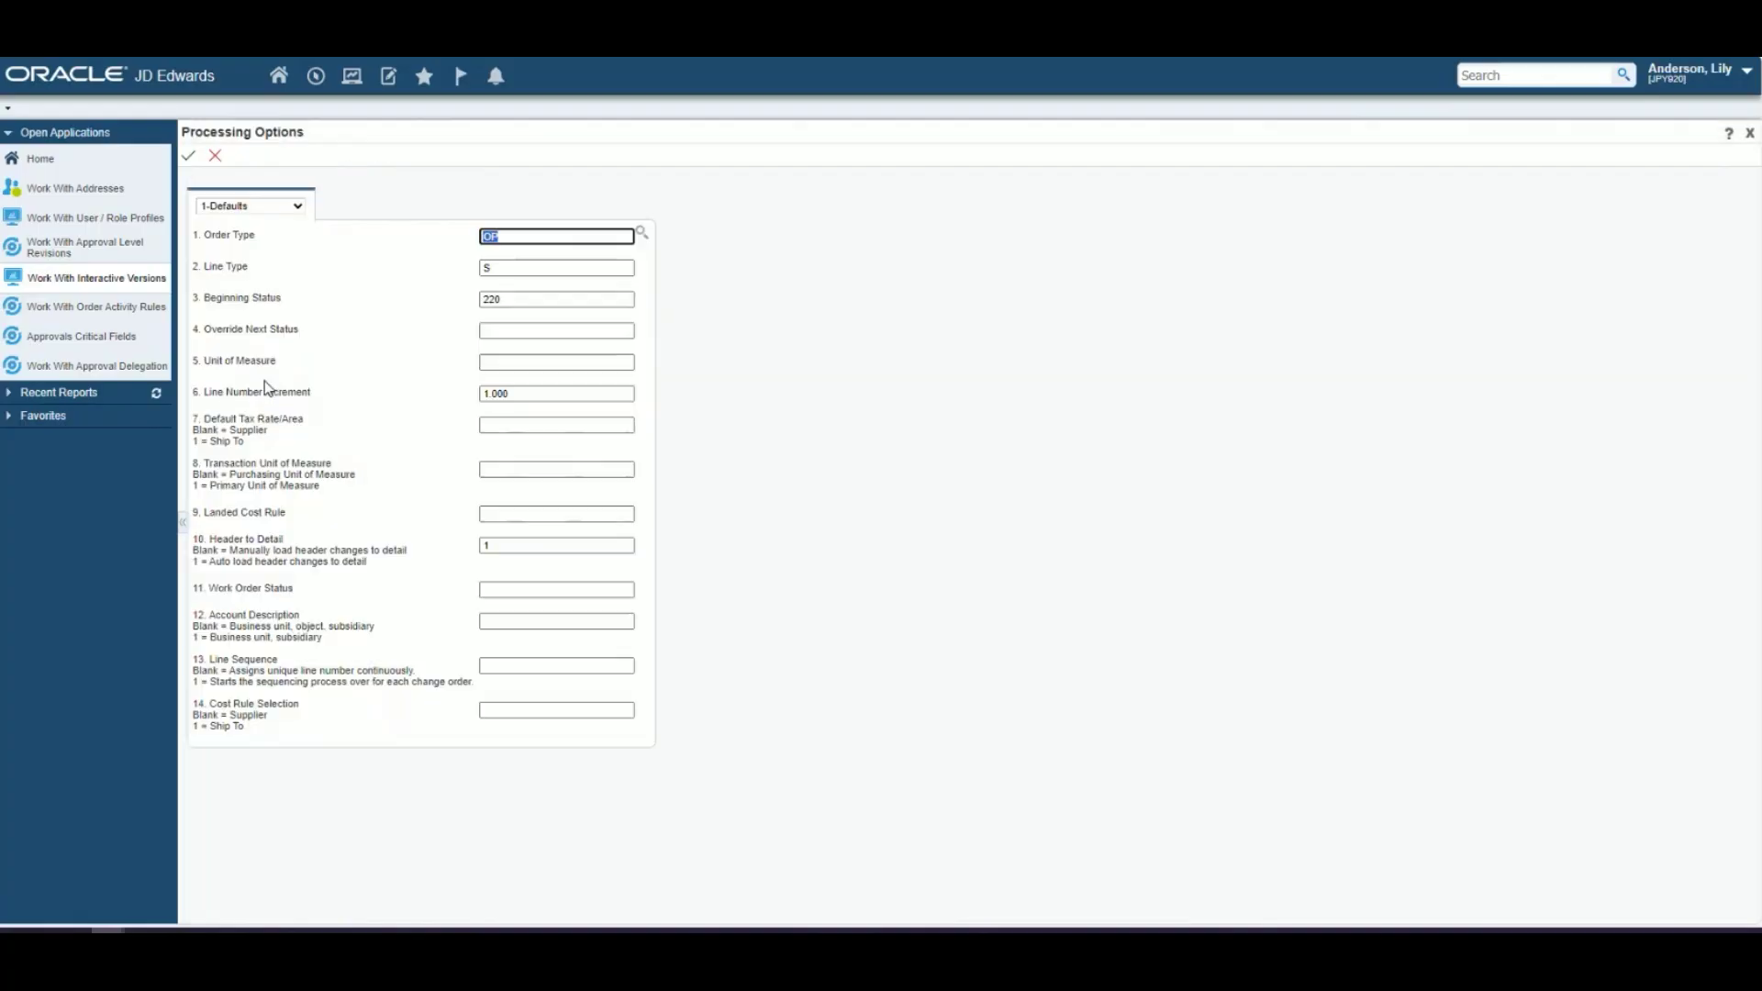
left_click(298, 209)
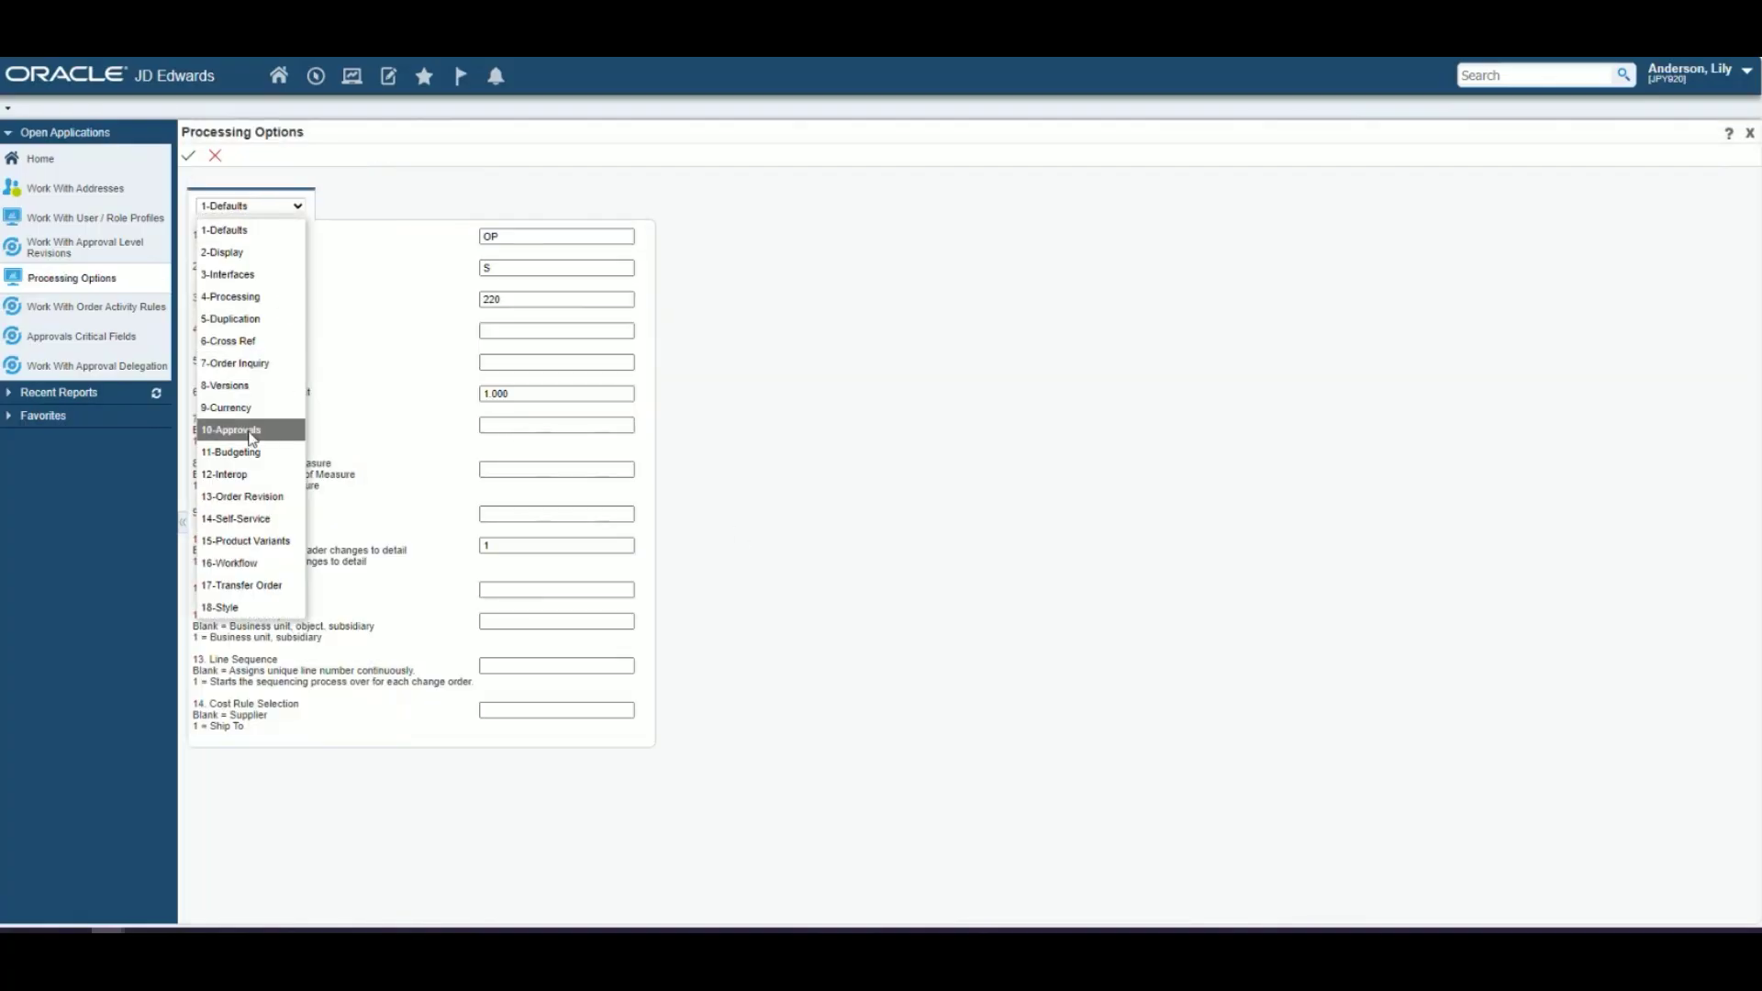
left_click(278, 437)
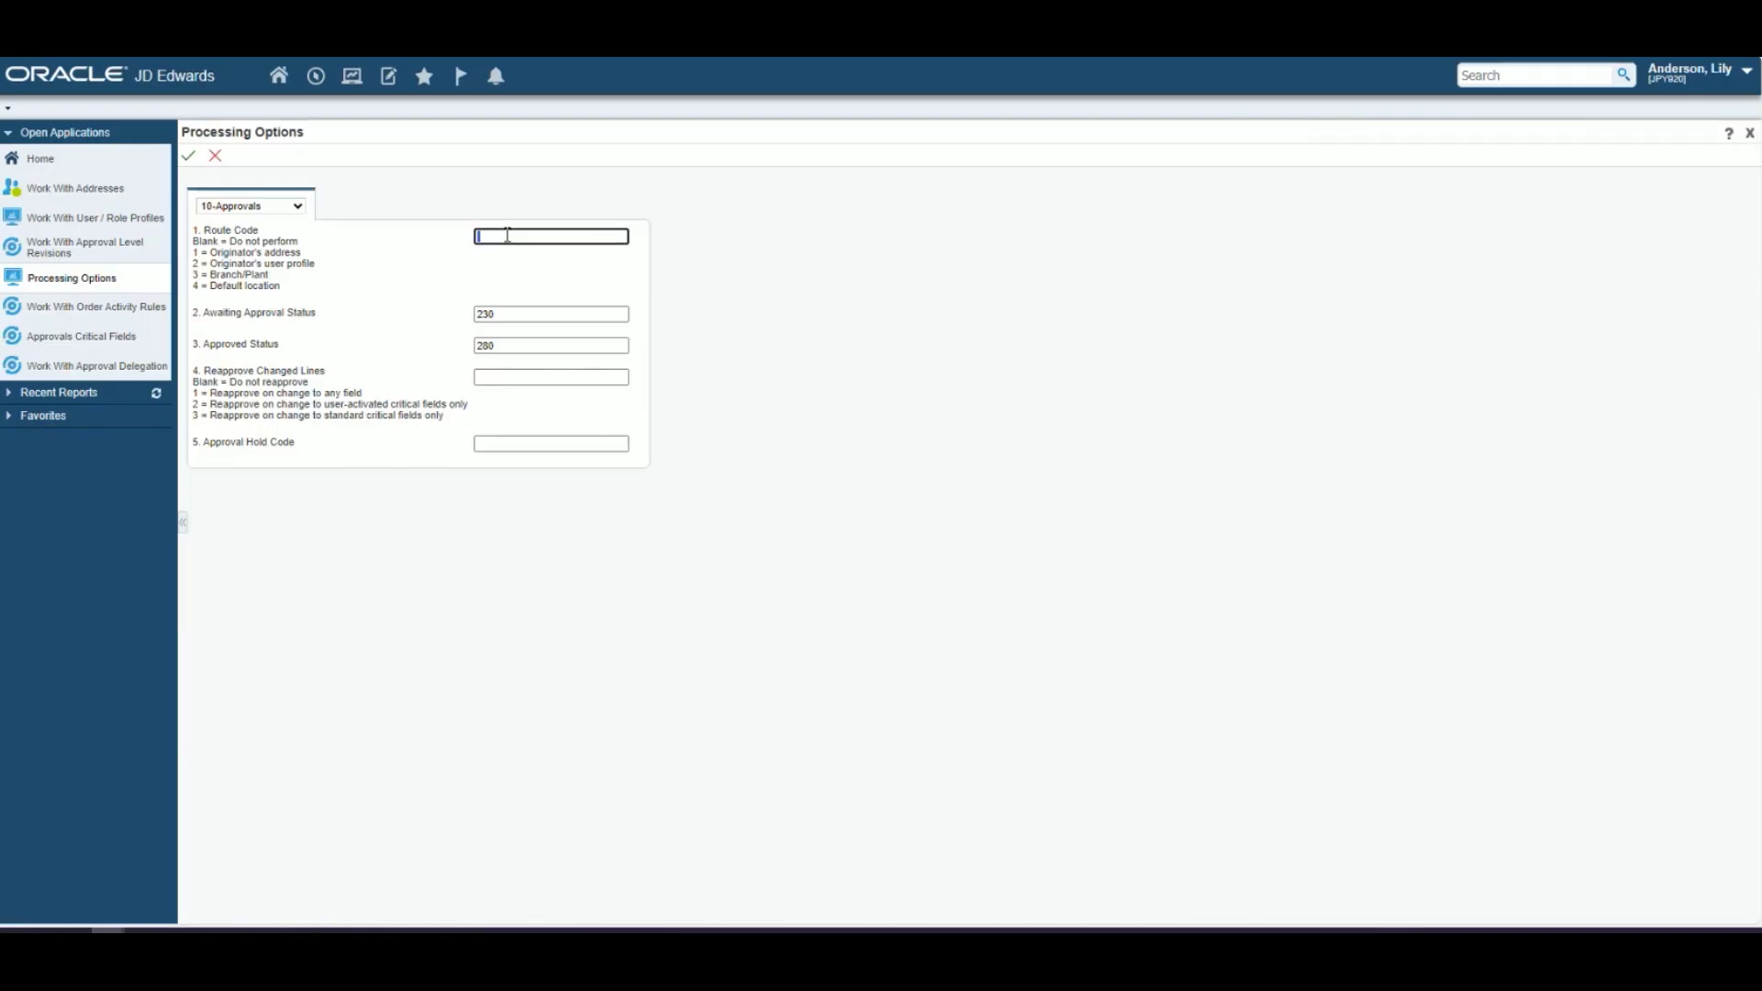
type("POA1")
left_click(189, 156)
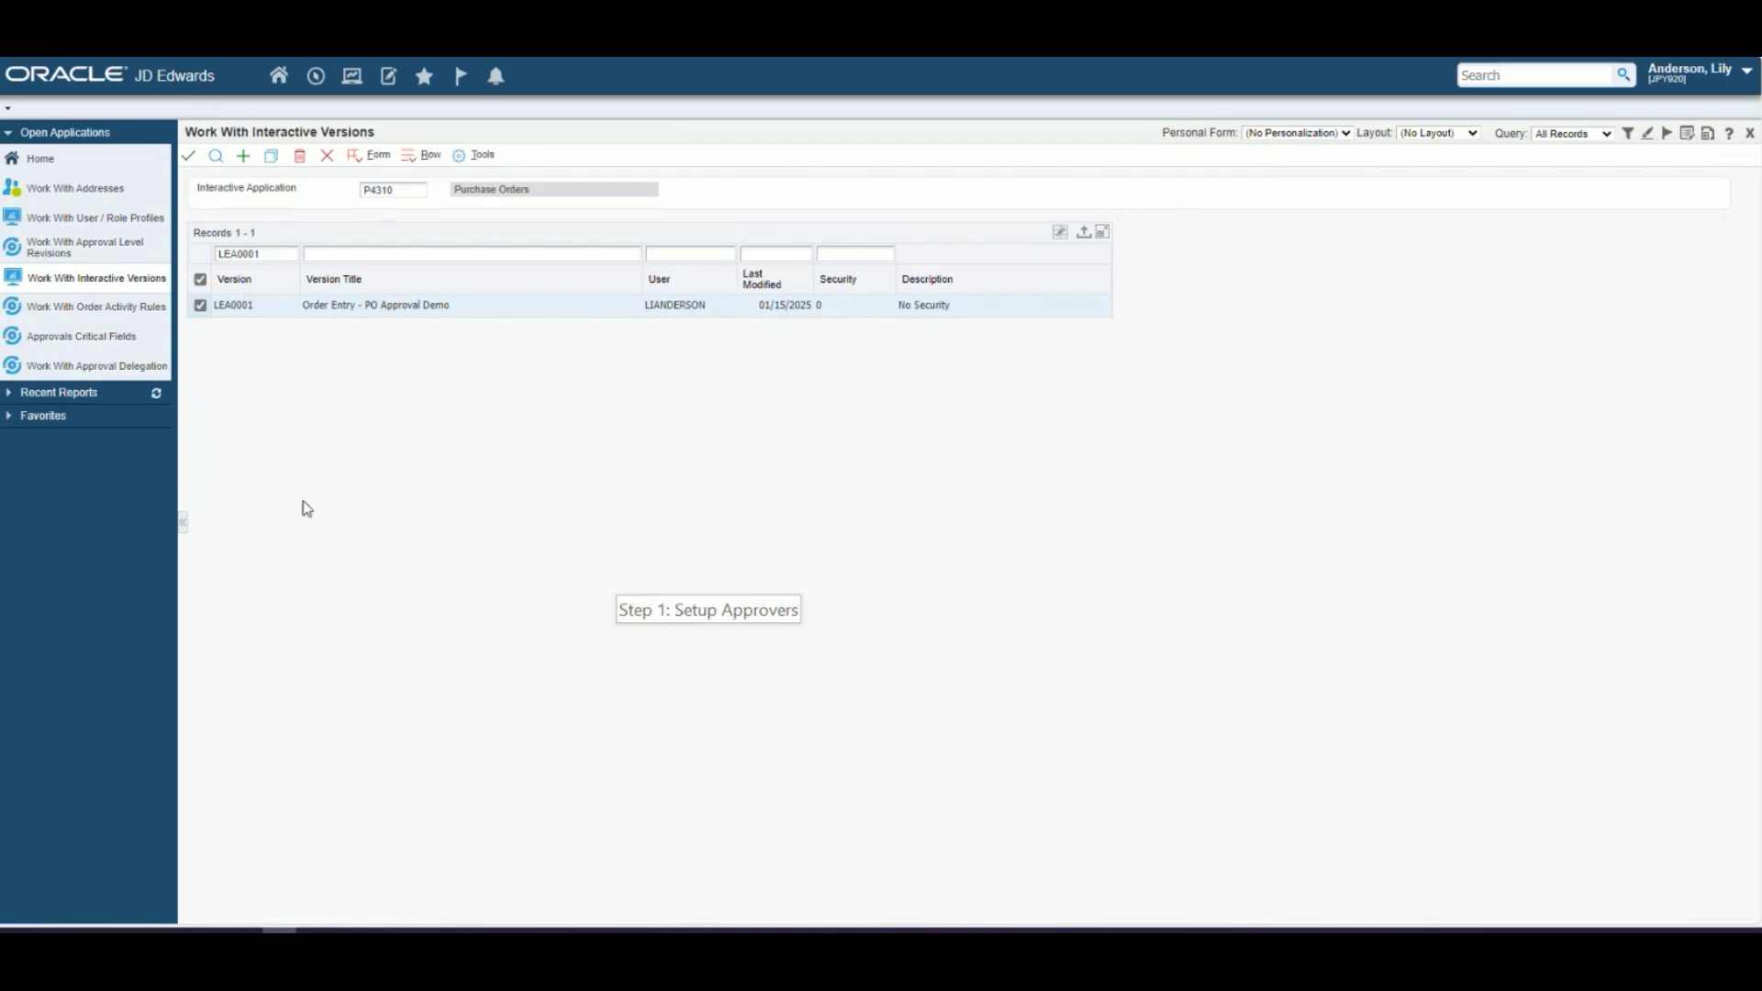
left_click(102, 309)
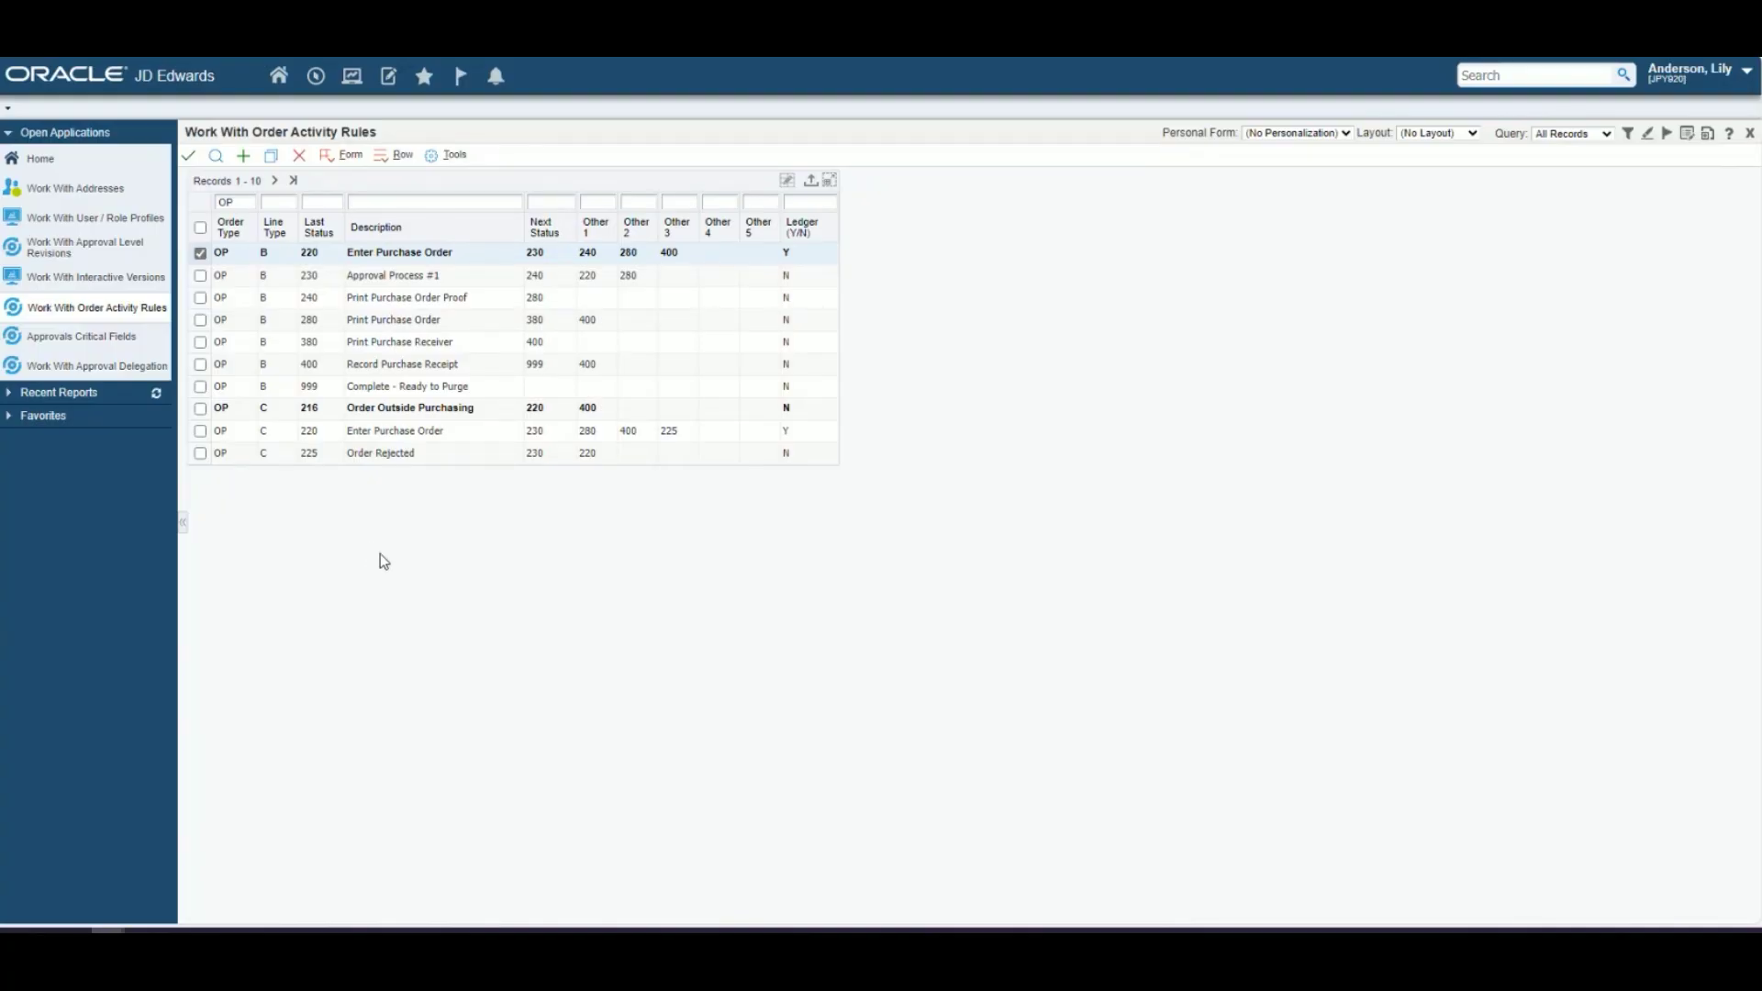
Step: Abandon a trial OP activity rule and open the rules for order type OP, line type B
left_click(252, 158)
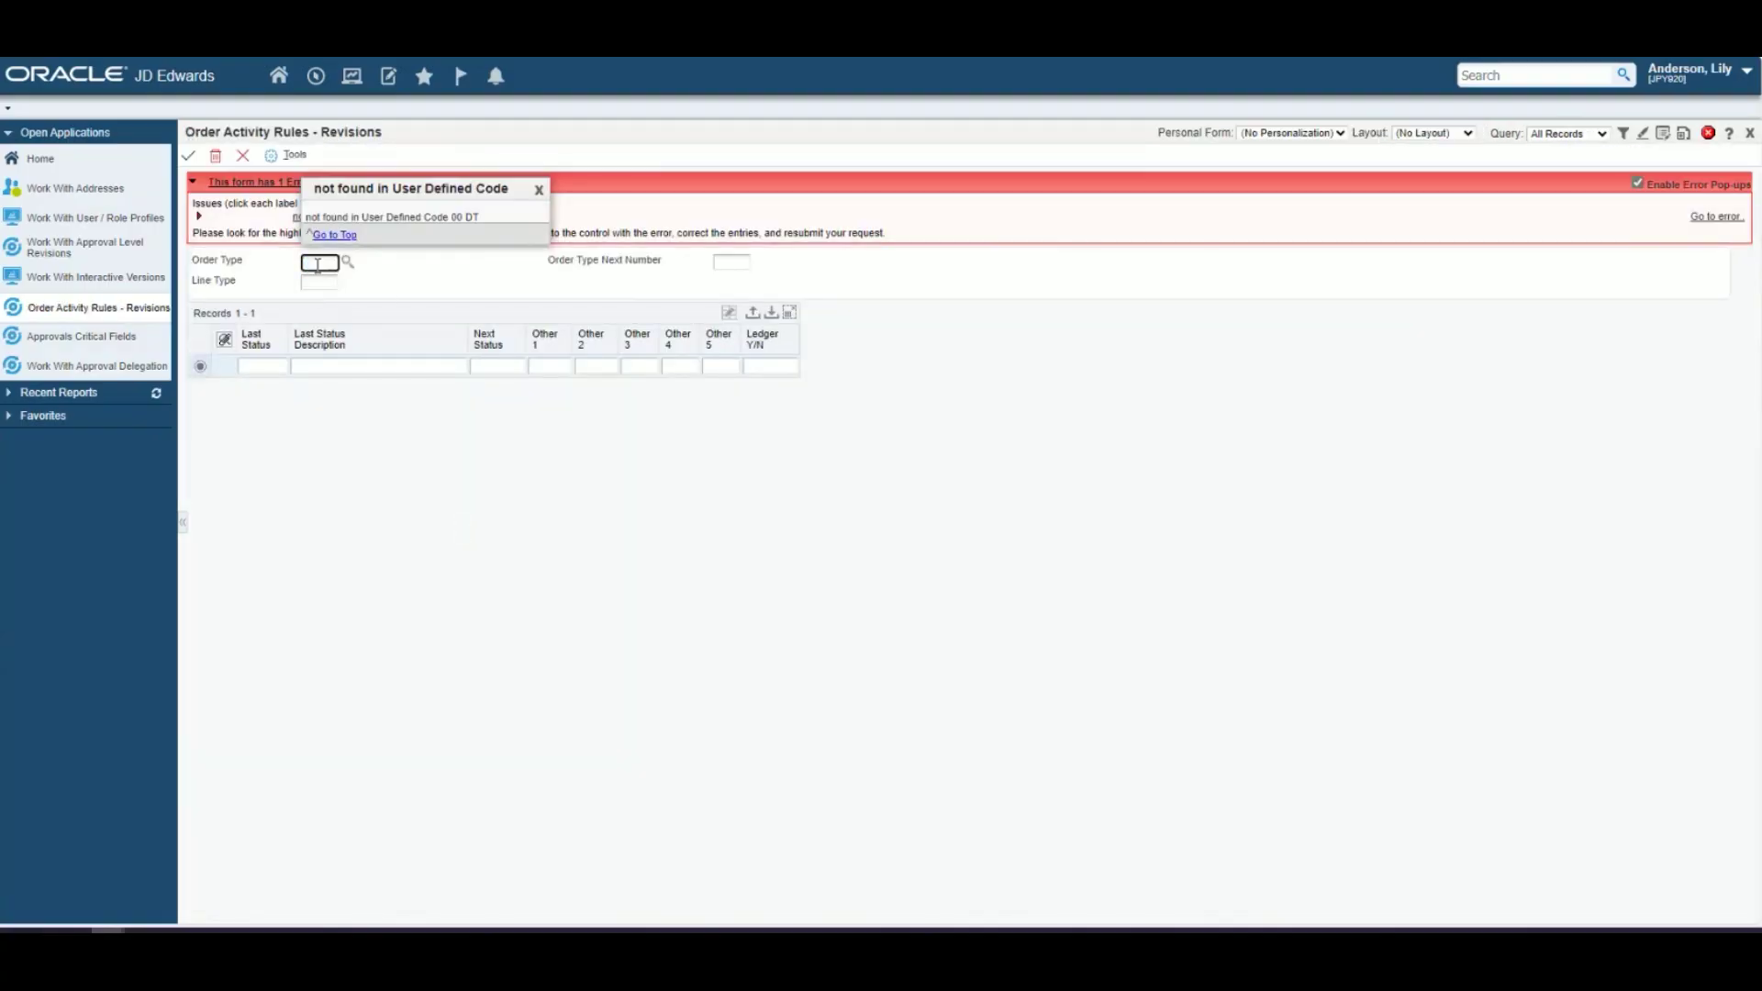
left_click(435, 294)
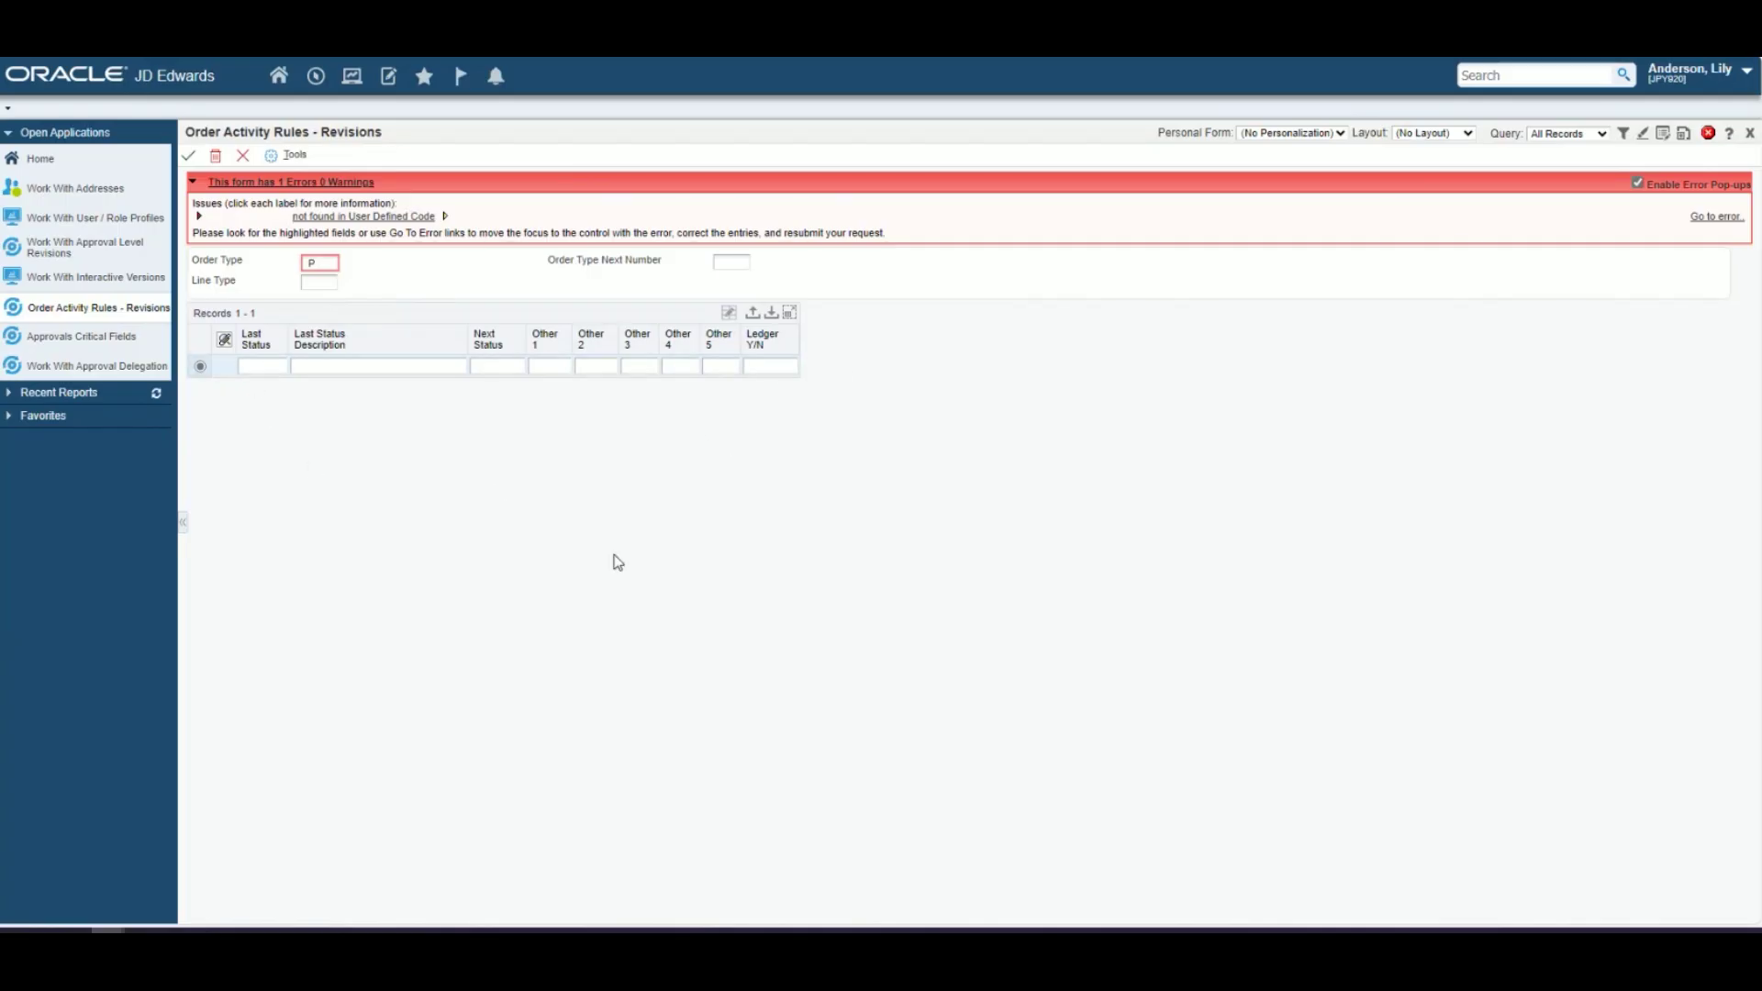
left_click(317, 265)
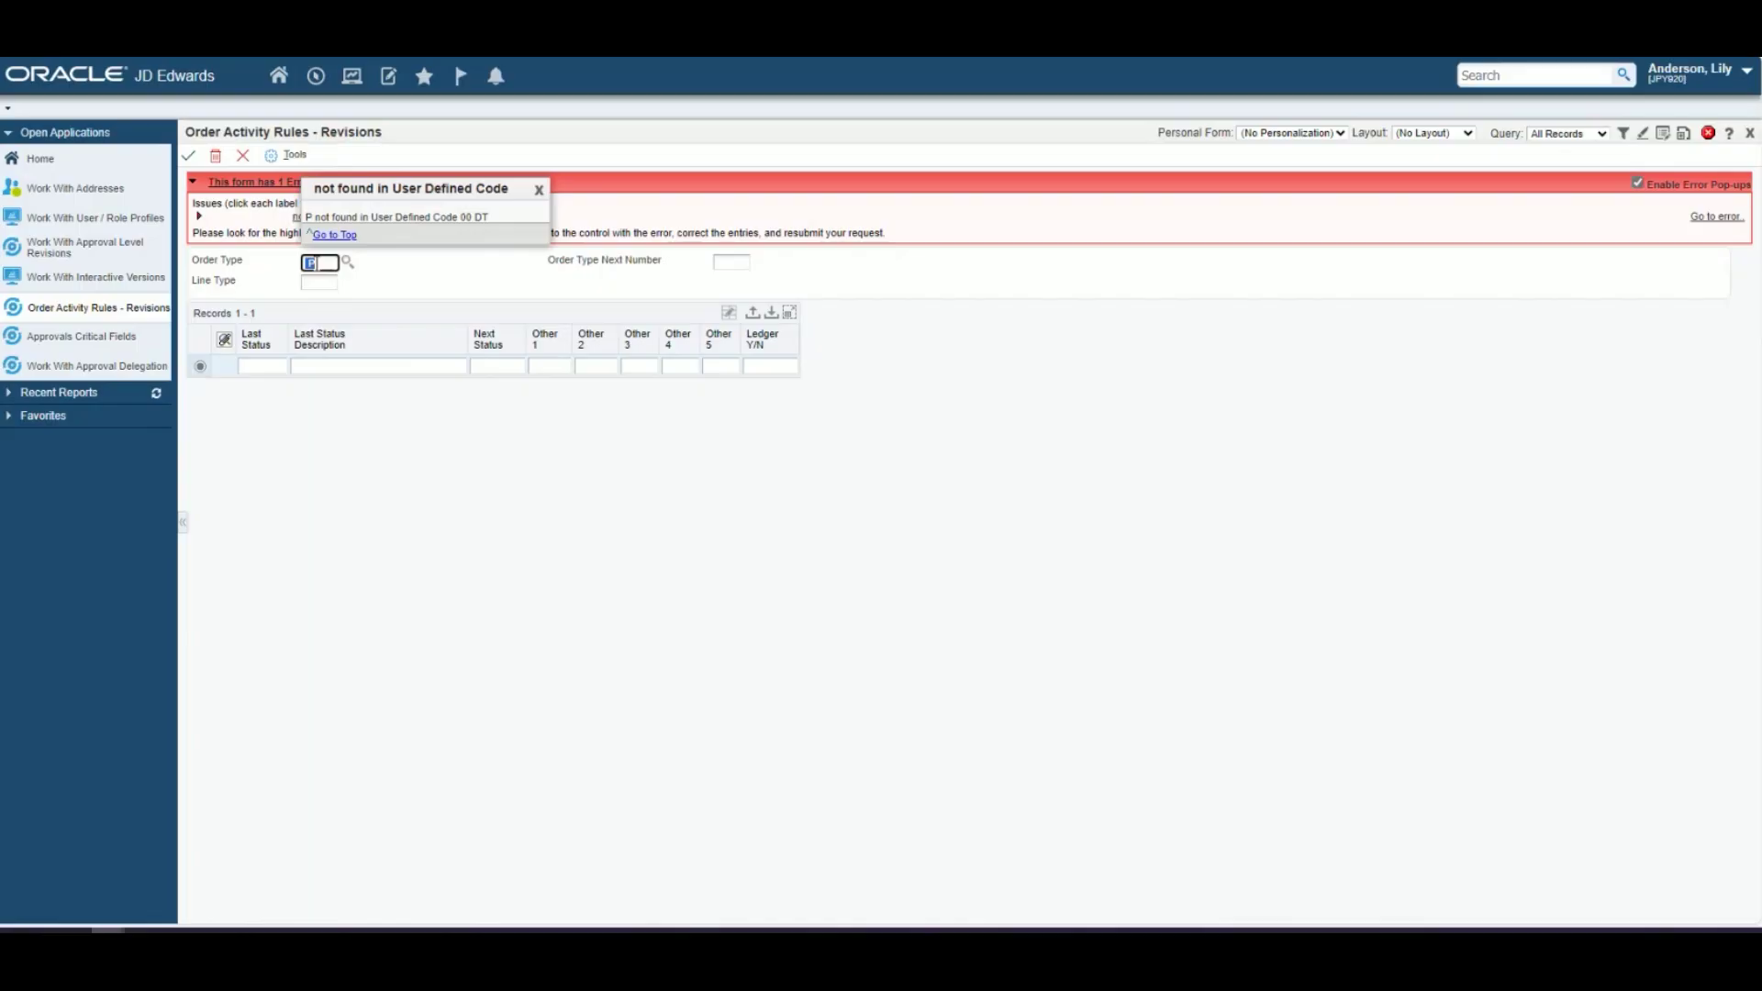
type("OP")
left_click(395, 269)
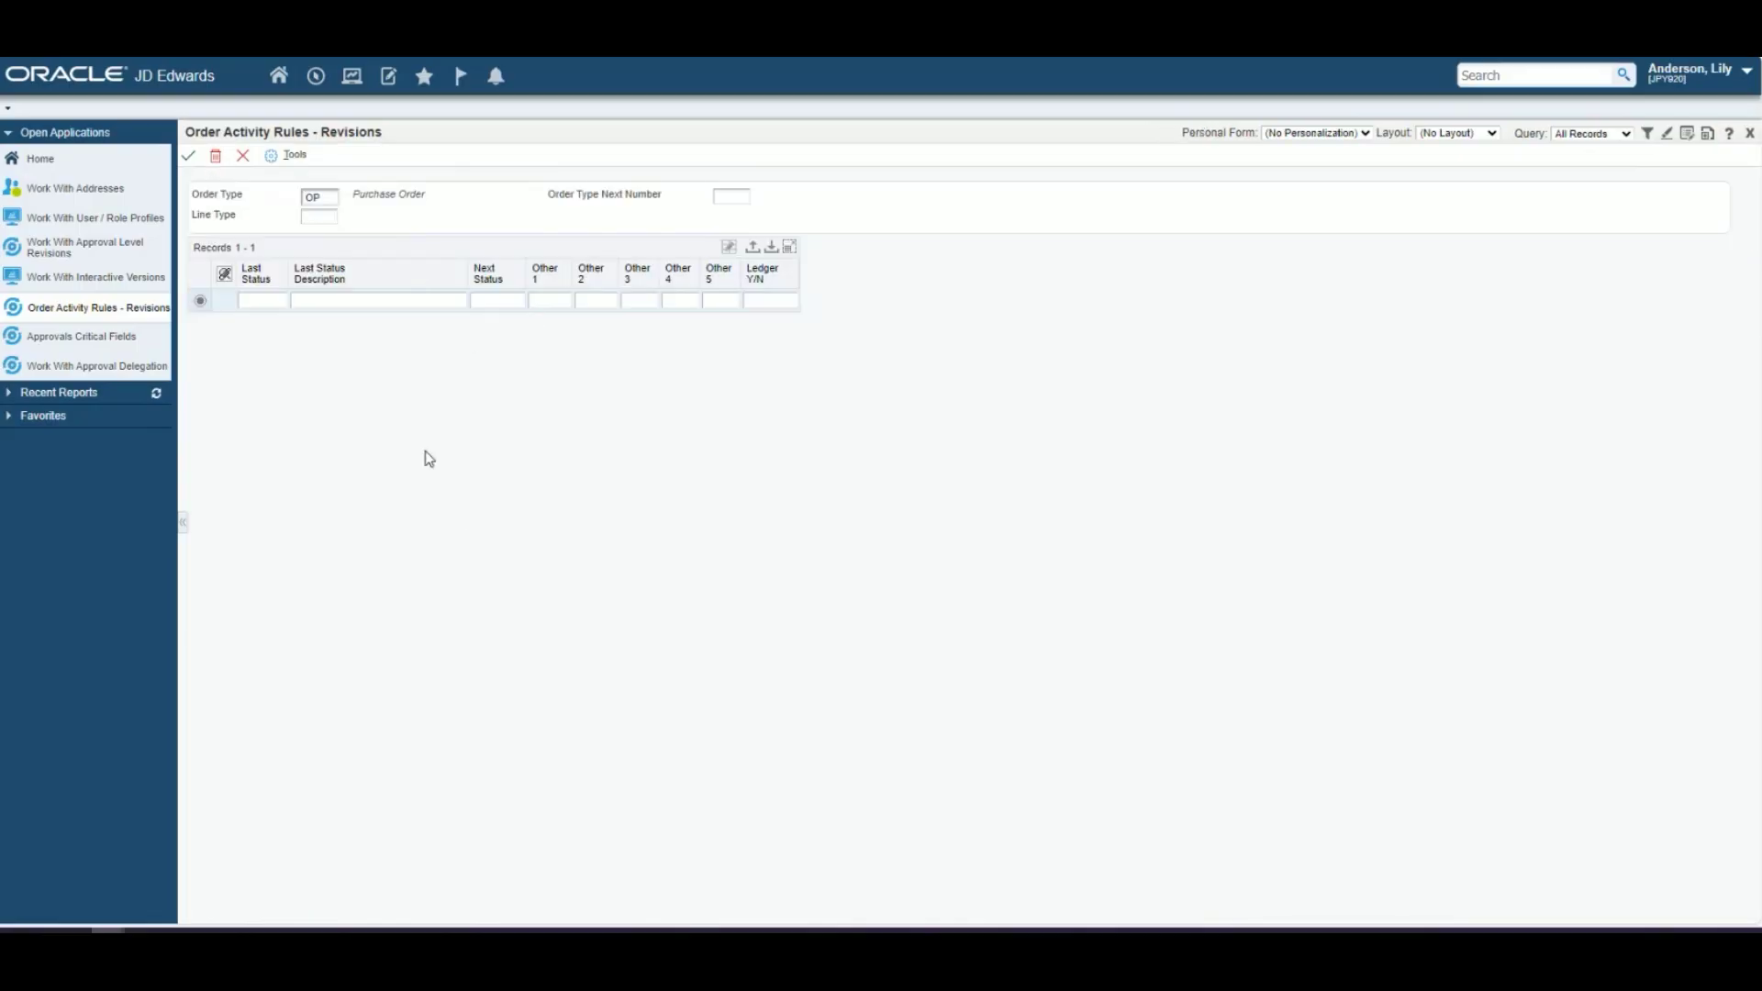
left_click(244, 156)
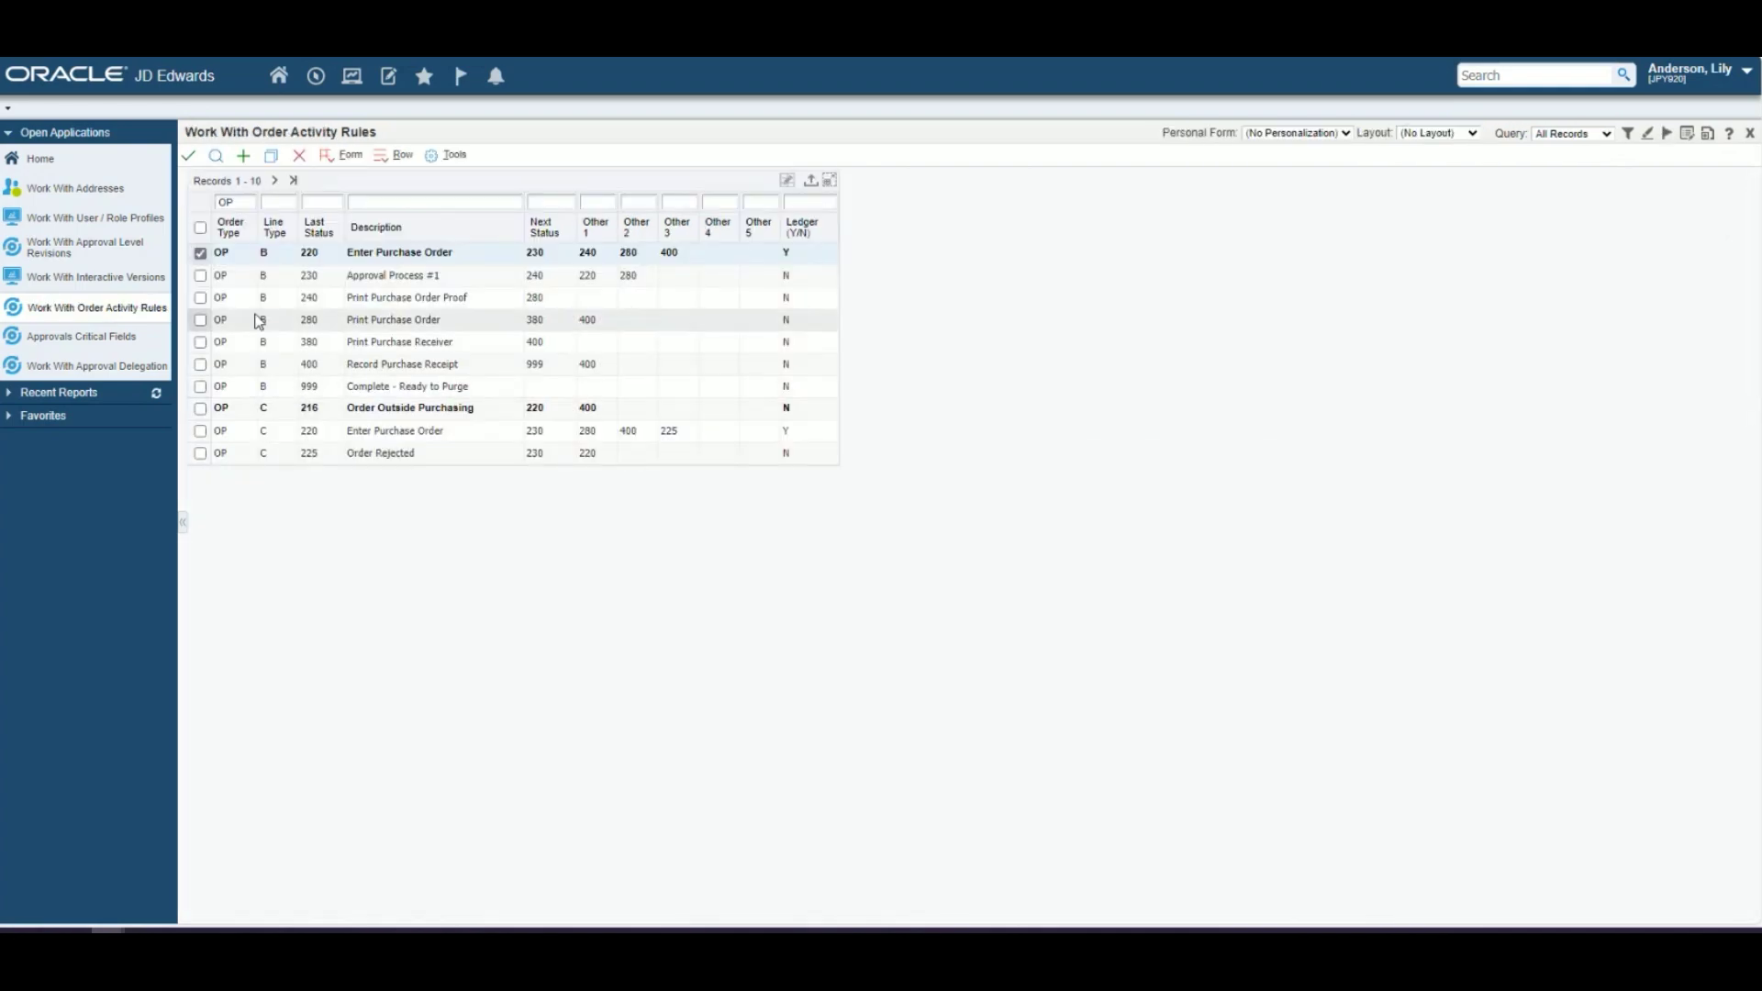
left_click(190, 156)
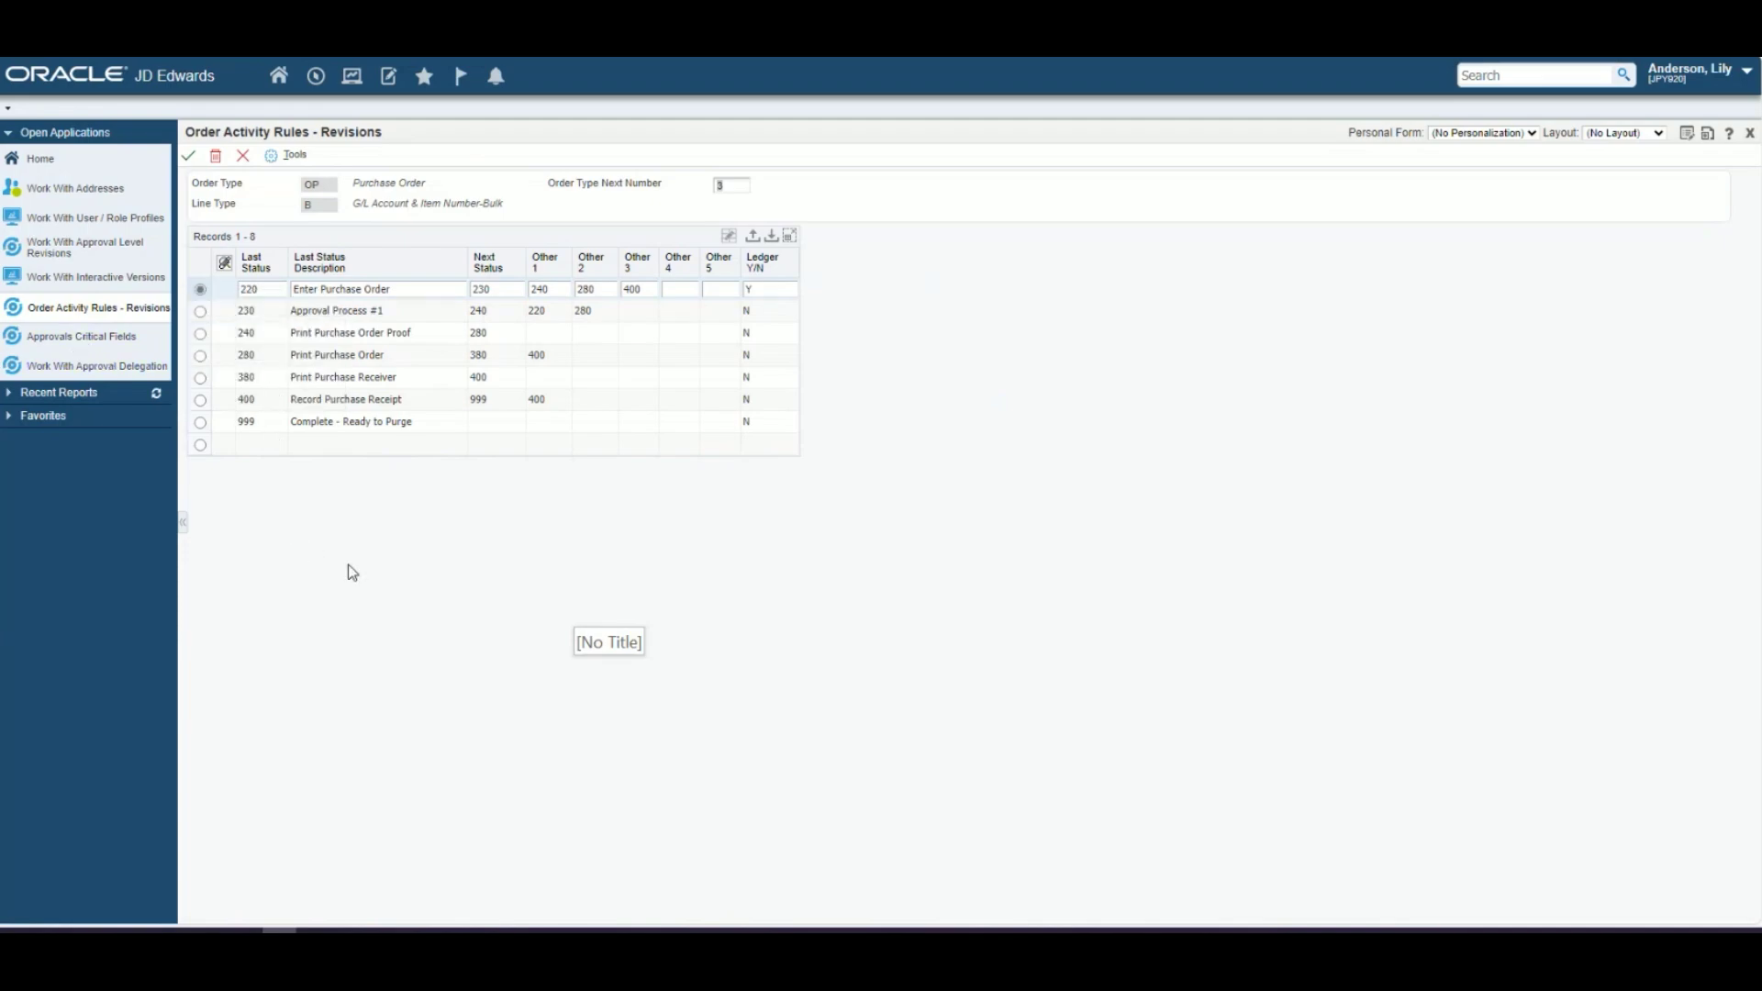
left_click(50, 345)
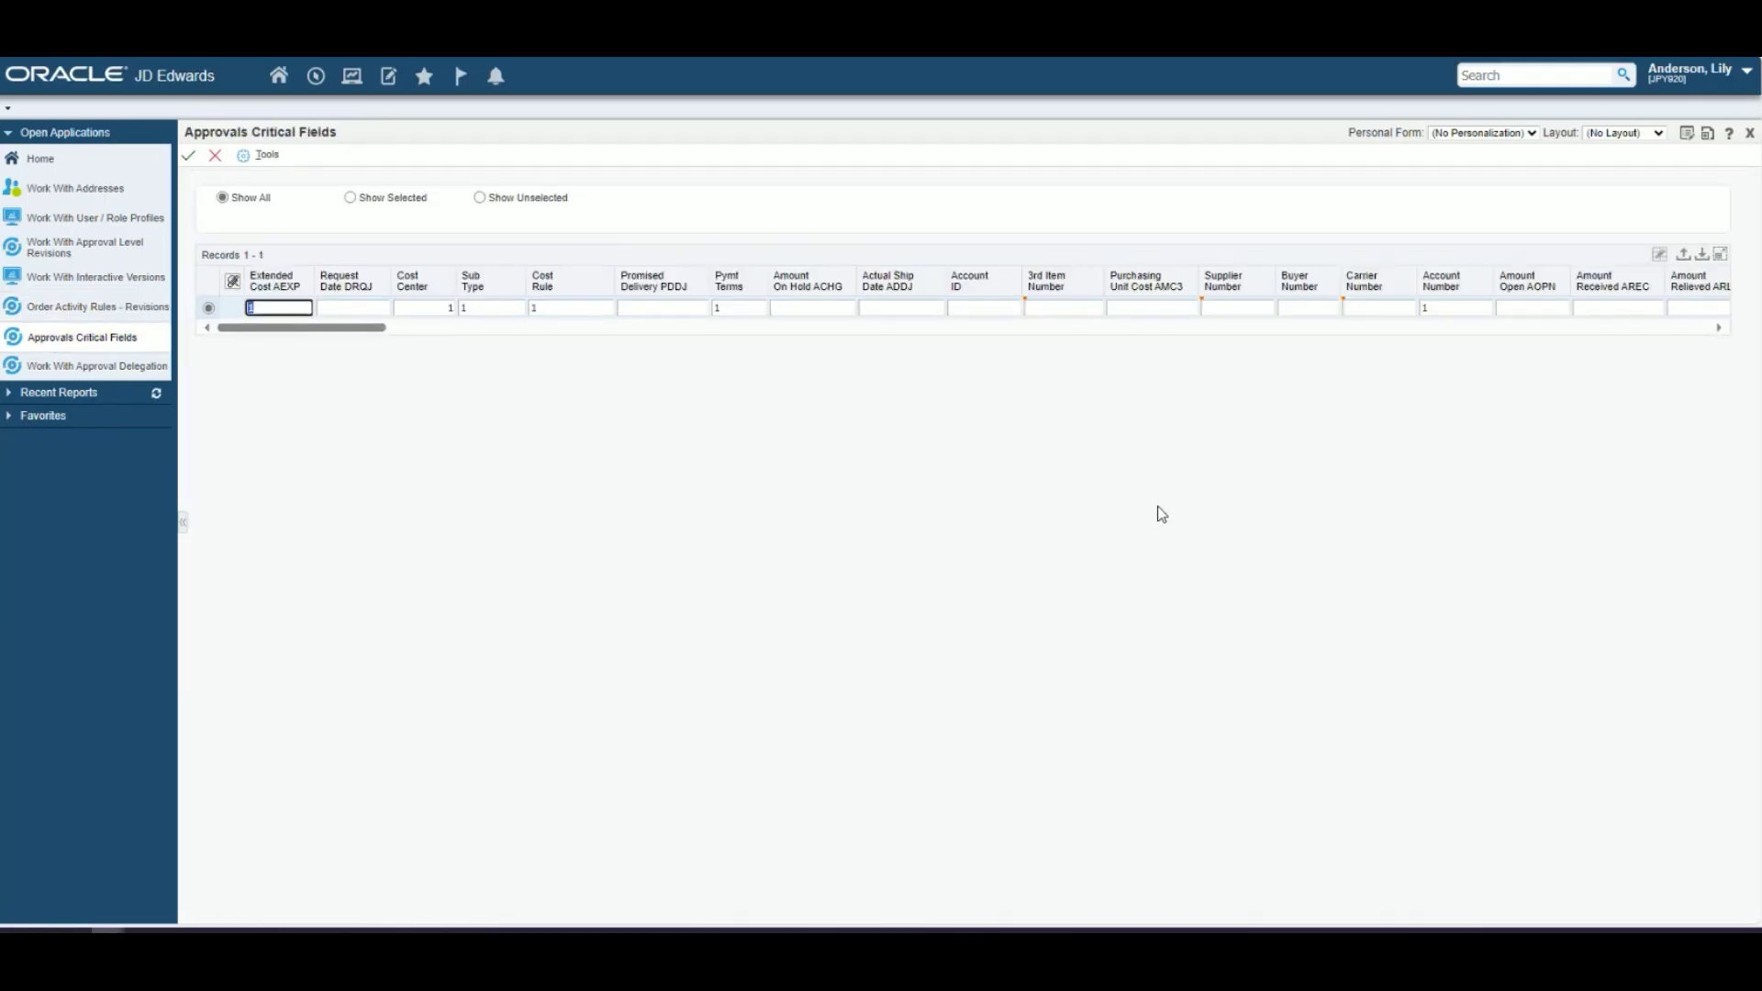
Step: Flag Supplier Number with 1 in the approval critical fields and save them
left_click(303, 326)
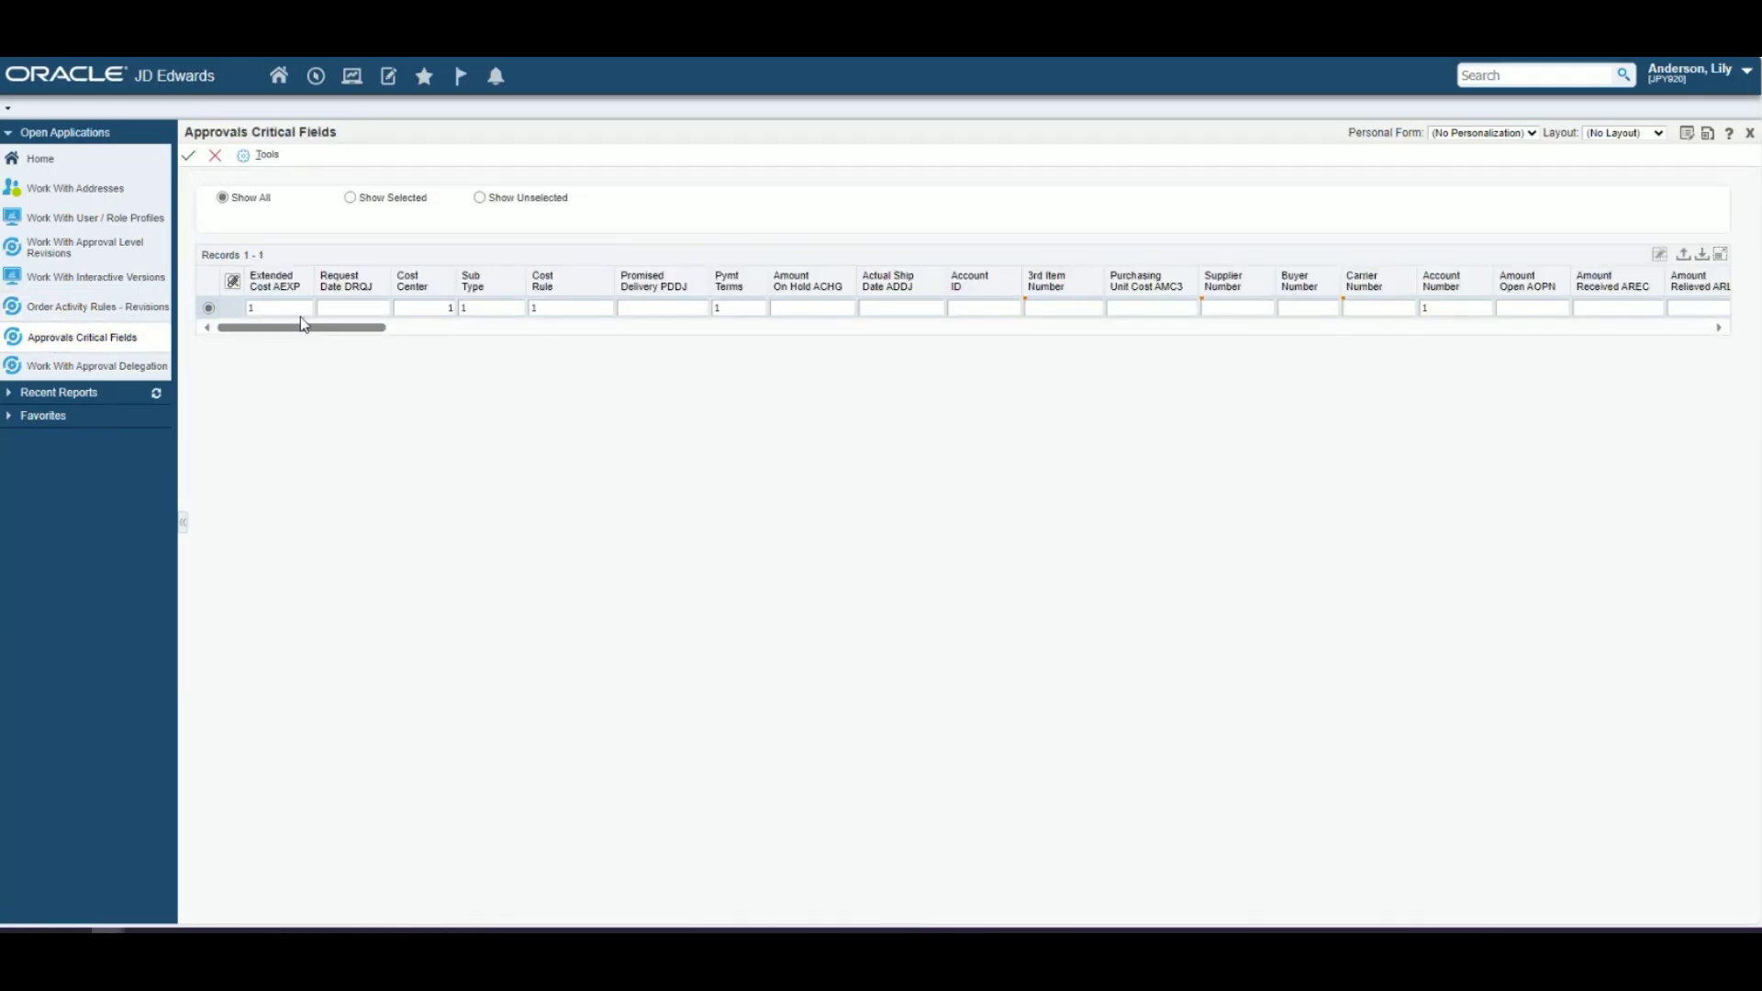
mouse_move(278, 327)
left_mouse_down()
mouse_move(322, 330)
mouse_move(258, 332)
left_mouse_up()
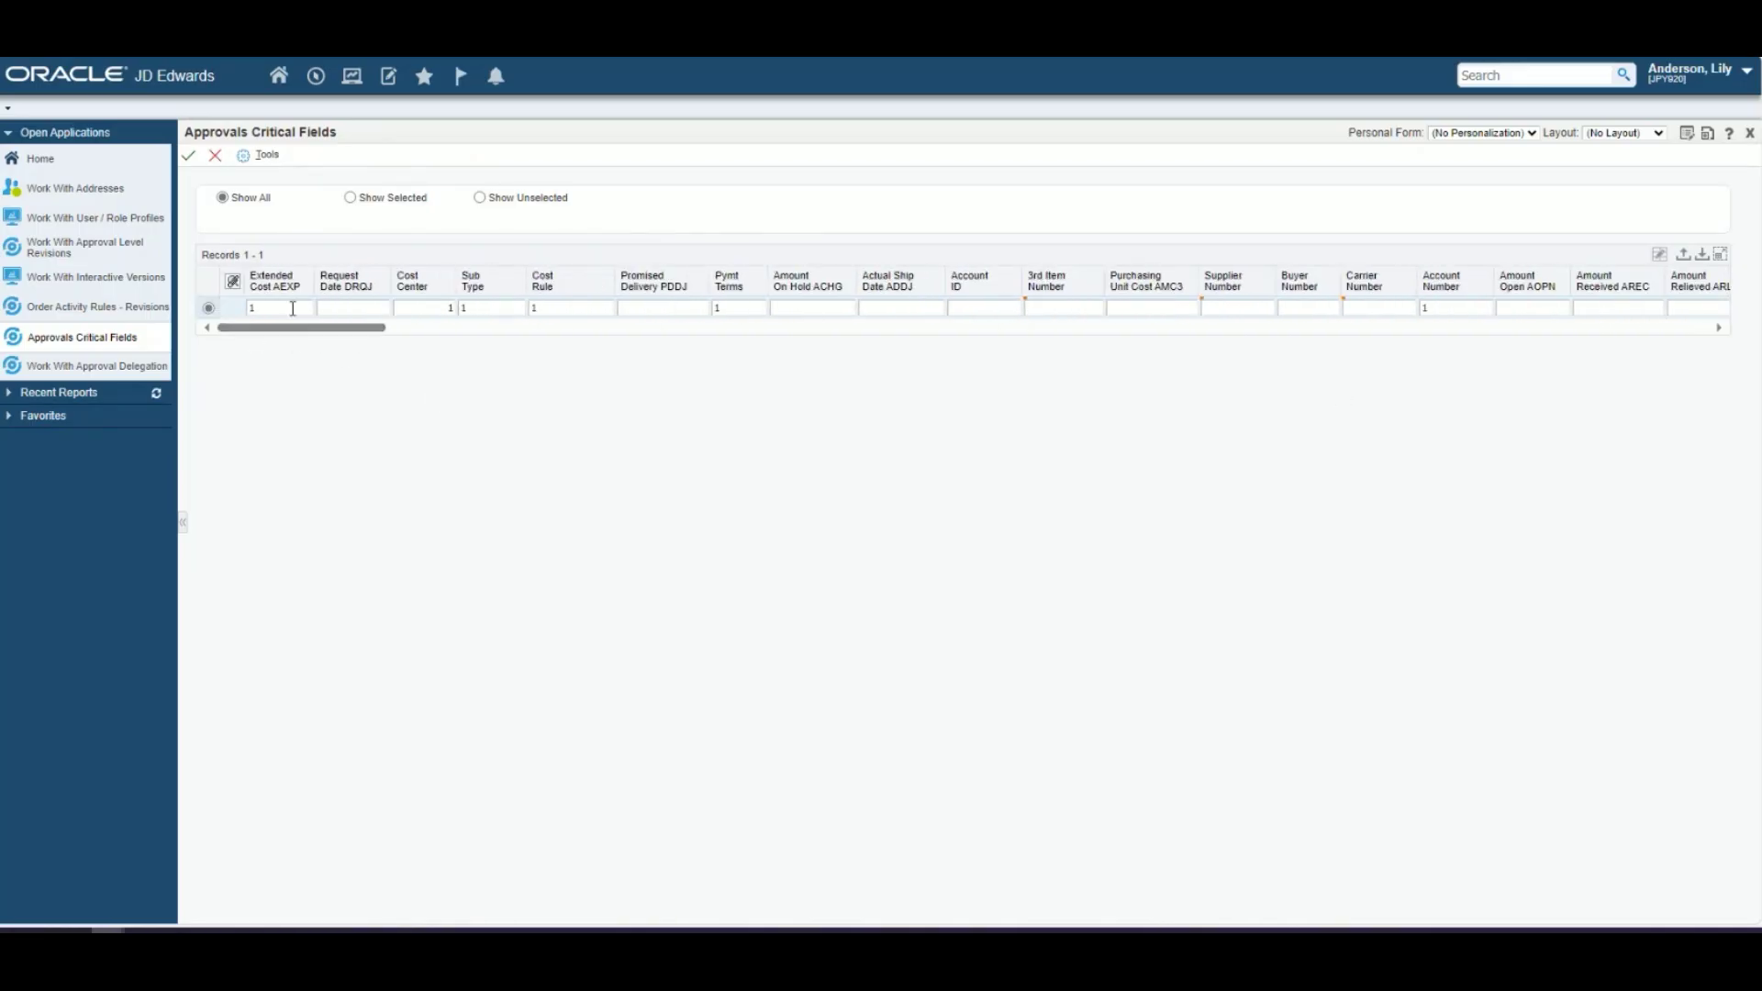
left_click(273, 310)
scroll(341, 335, "right", 1)
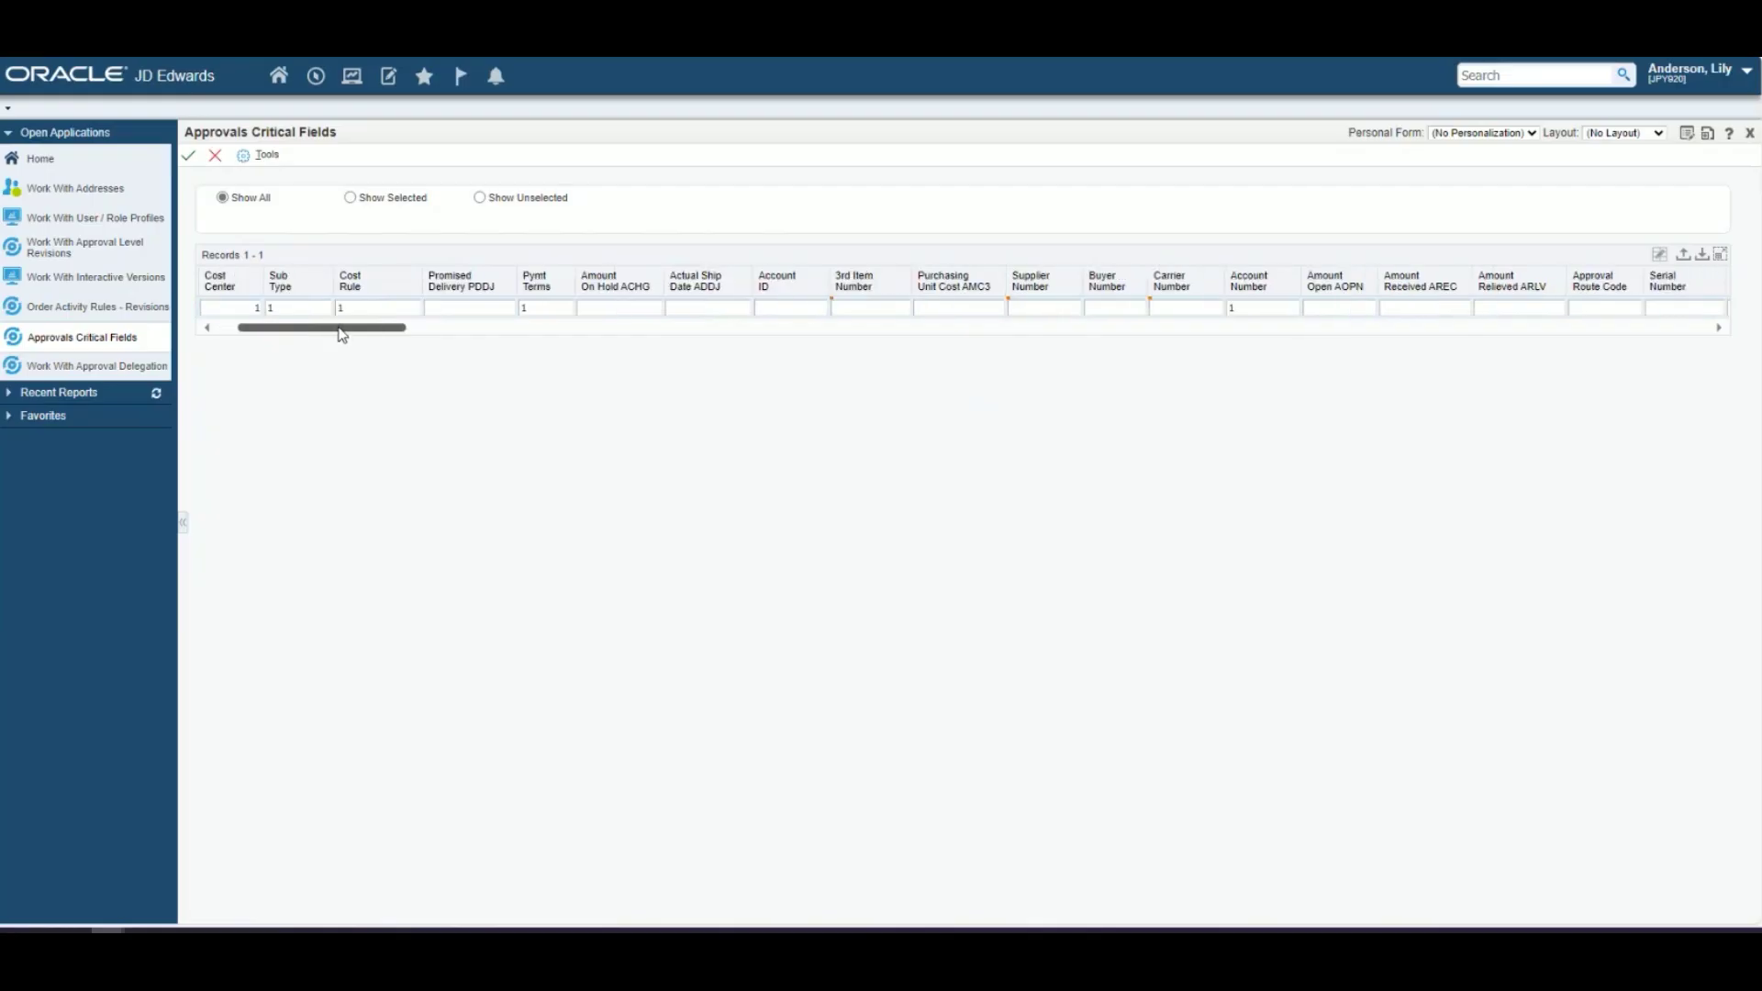
left_click_drag(342, 335, 361, 337)
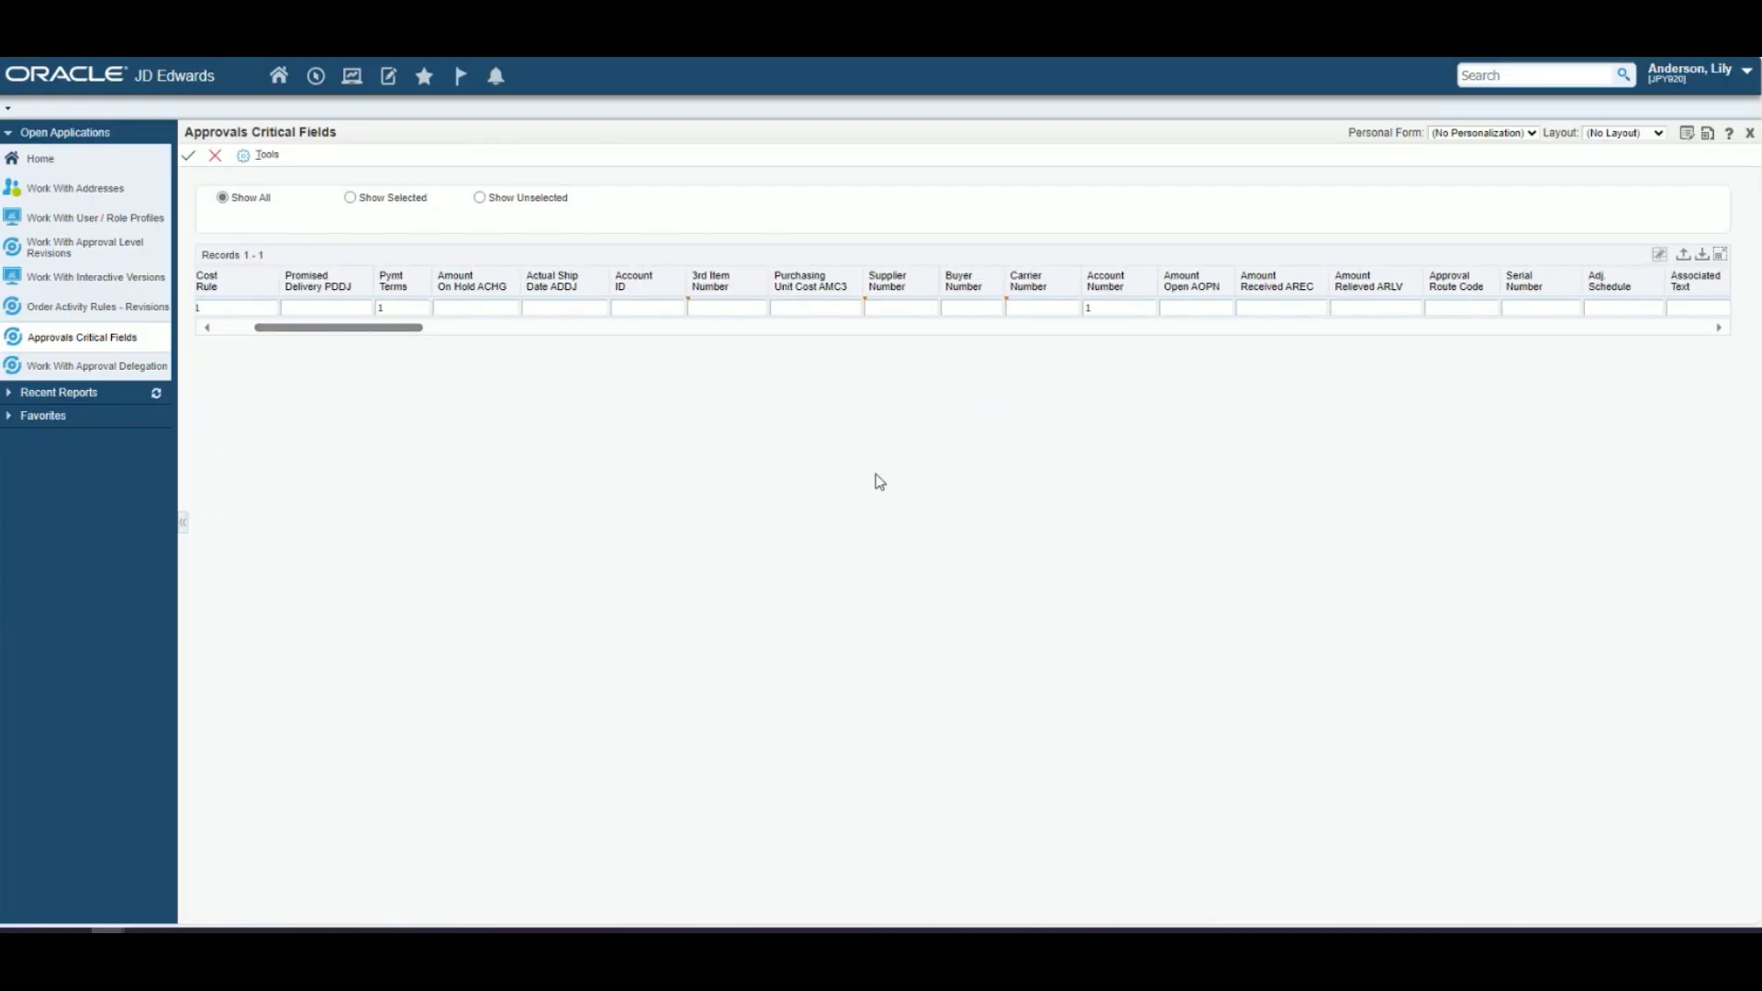
left_click(898, 308)
type("1")
left_click(510, 398)
left_click(191, 158)
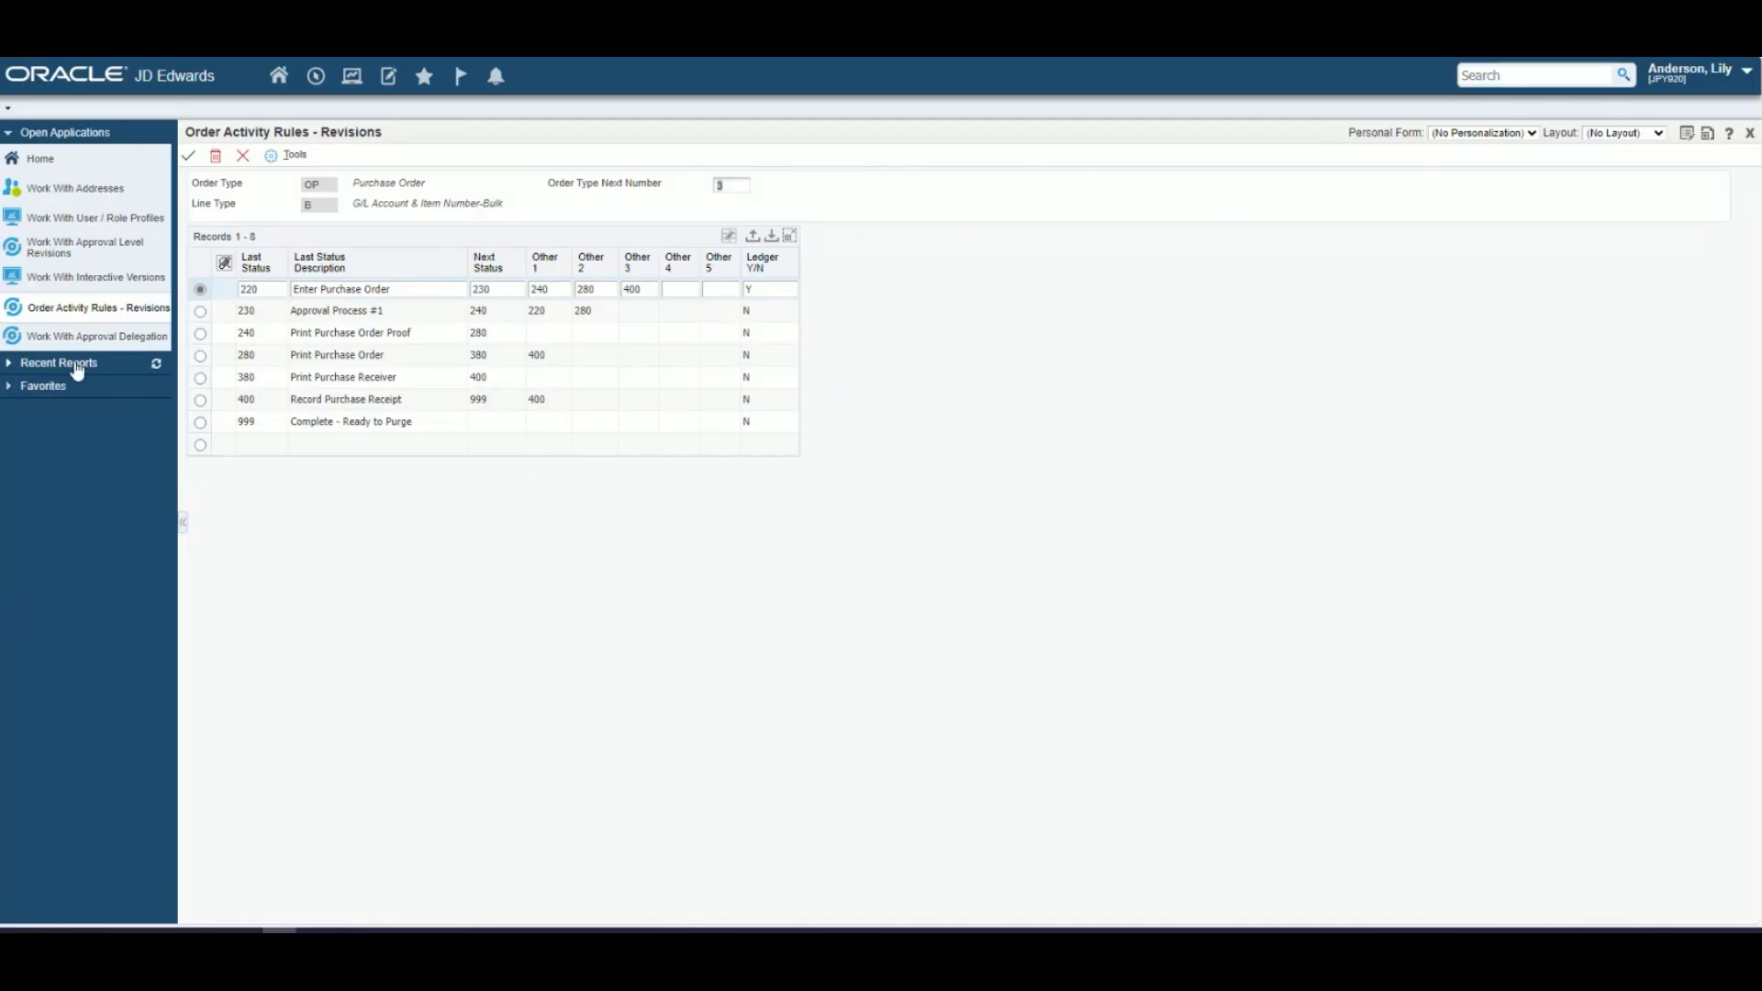
left_click(88, 338)
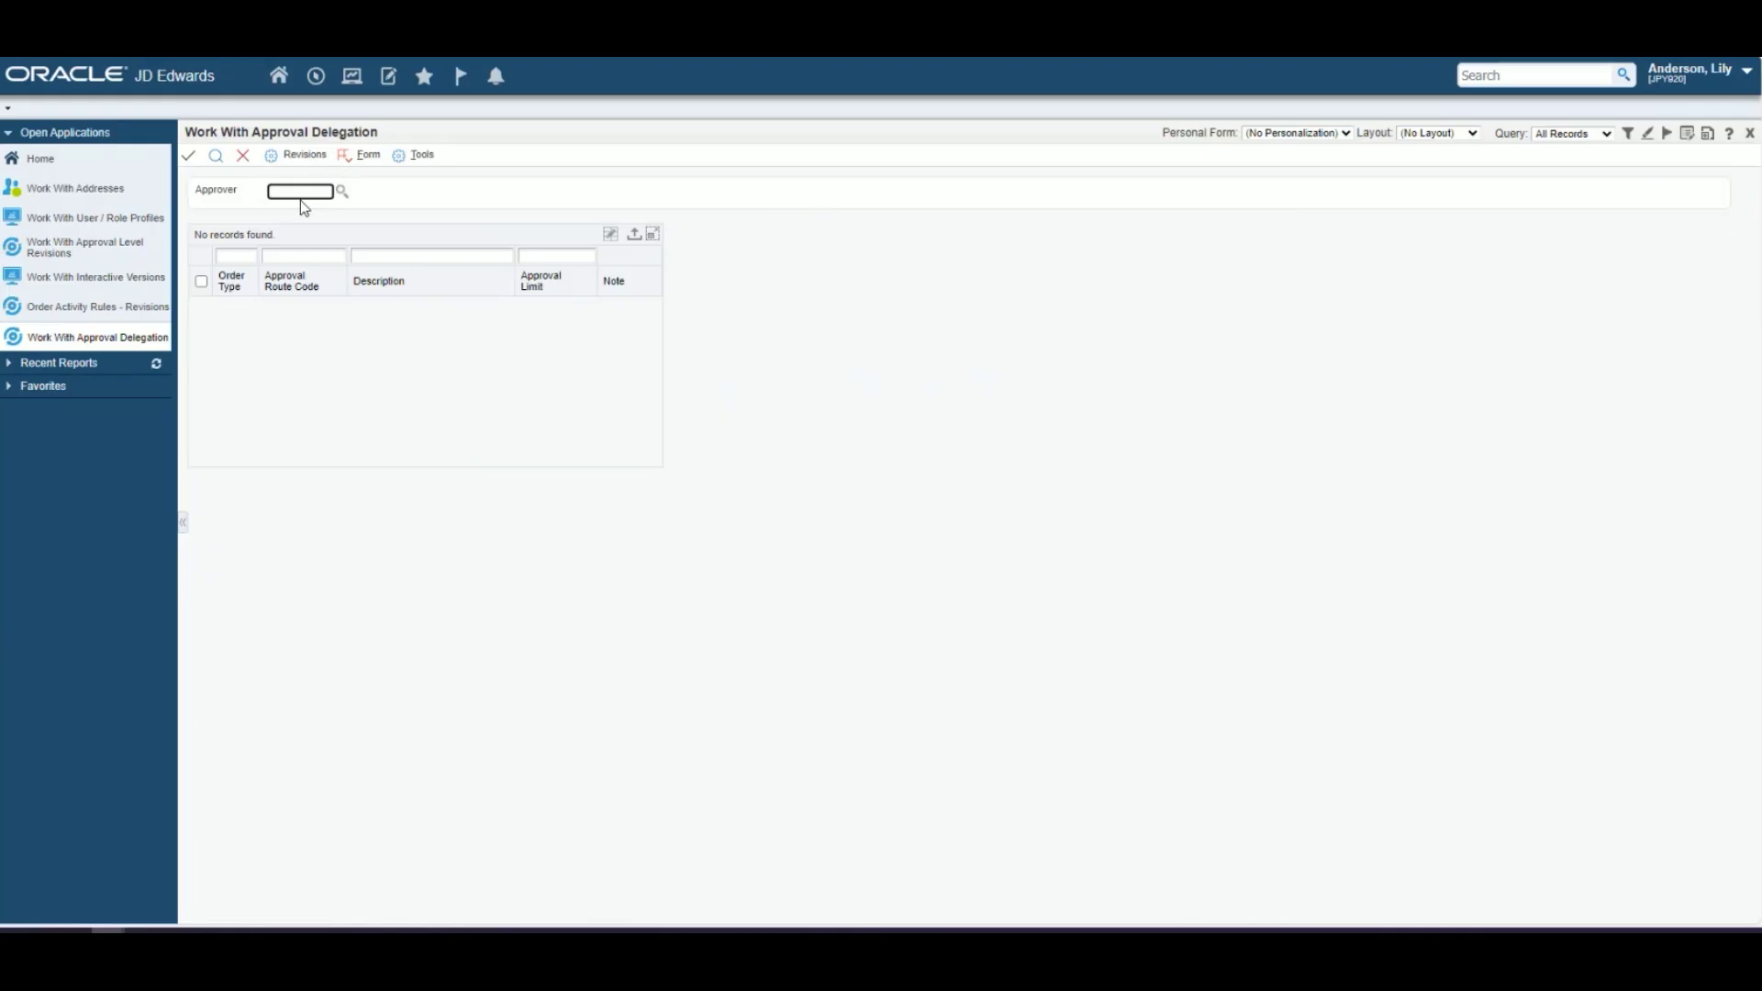
Step: Delegate the approver's POA1 route approvals to a delegate address number and save
type("68128")
left_click(218, 158)
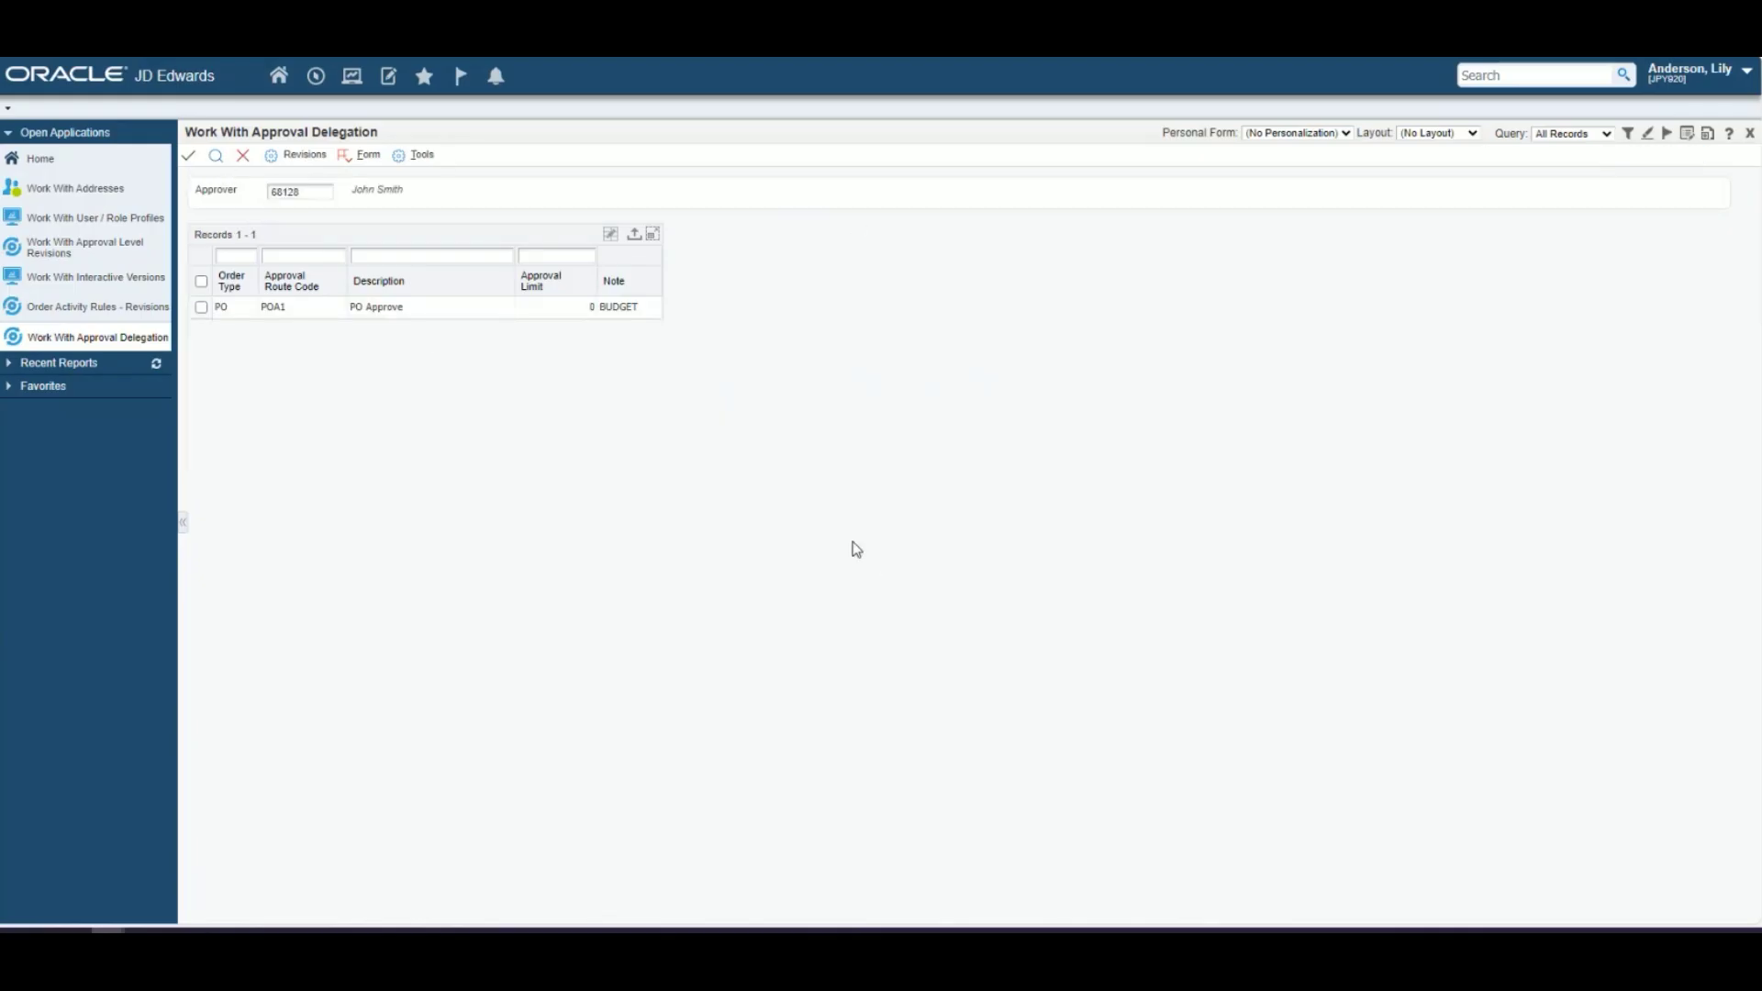
left_click(203, 307)
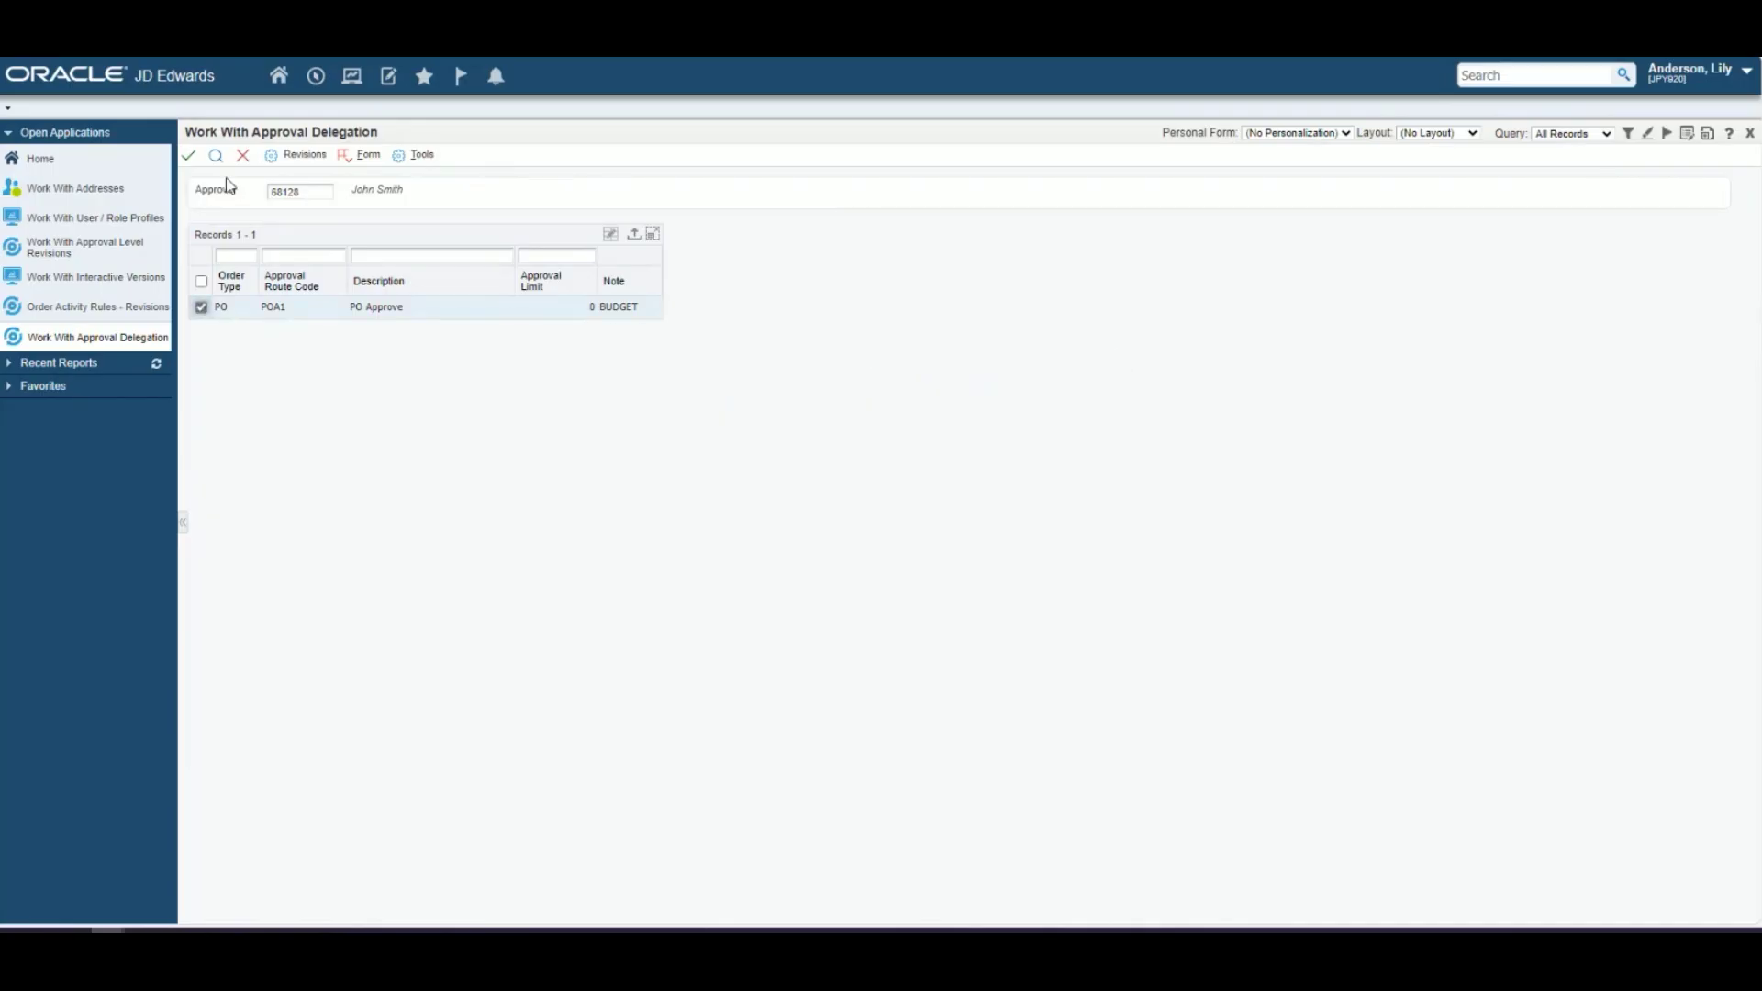
left_click(188, 156)
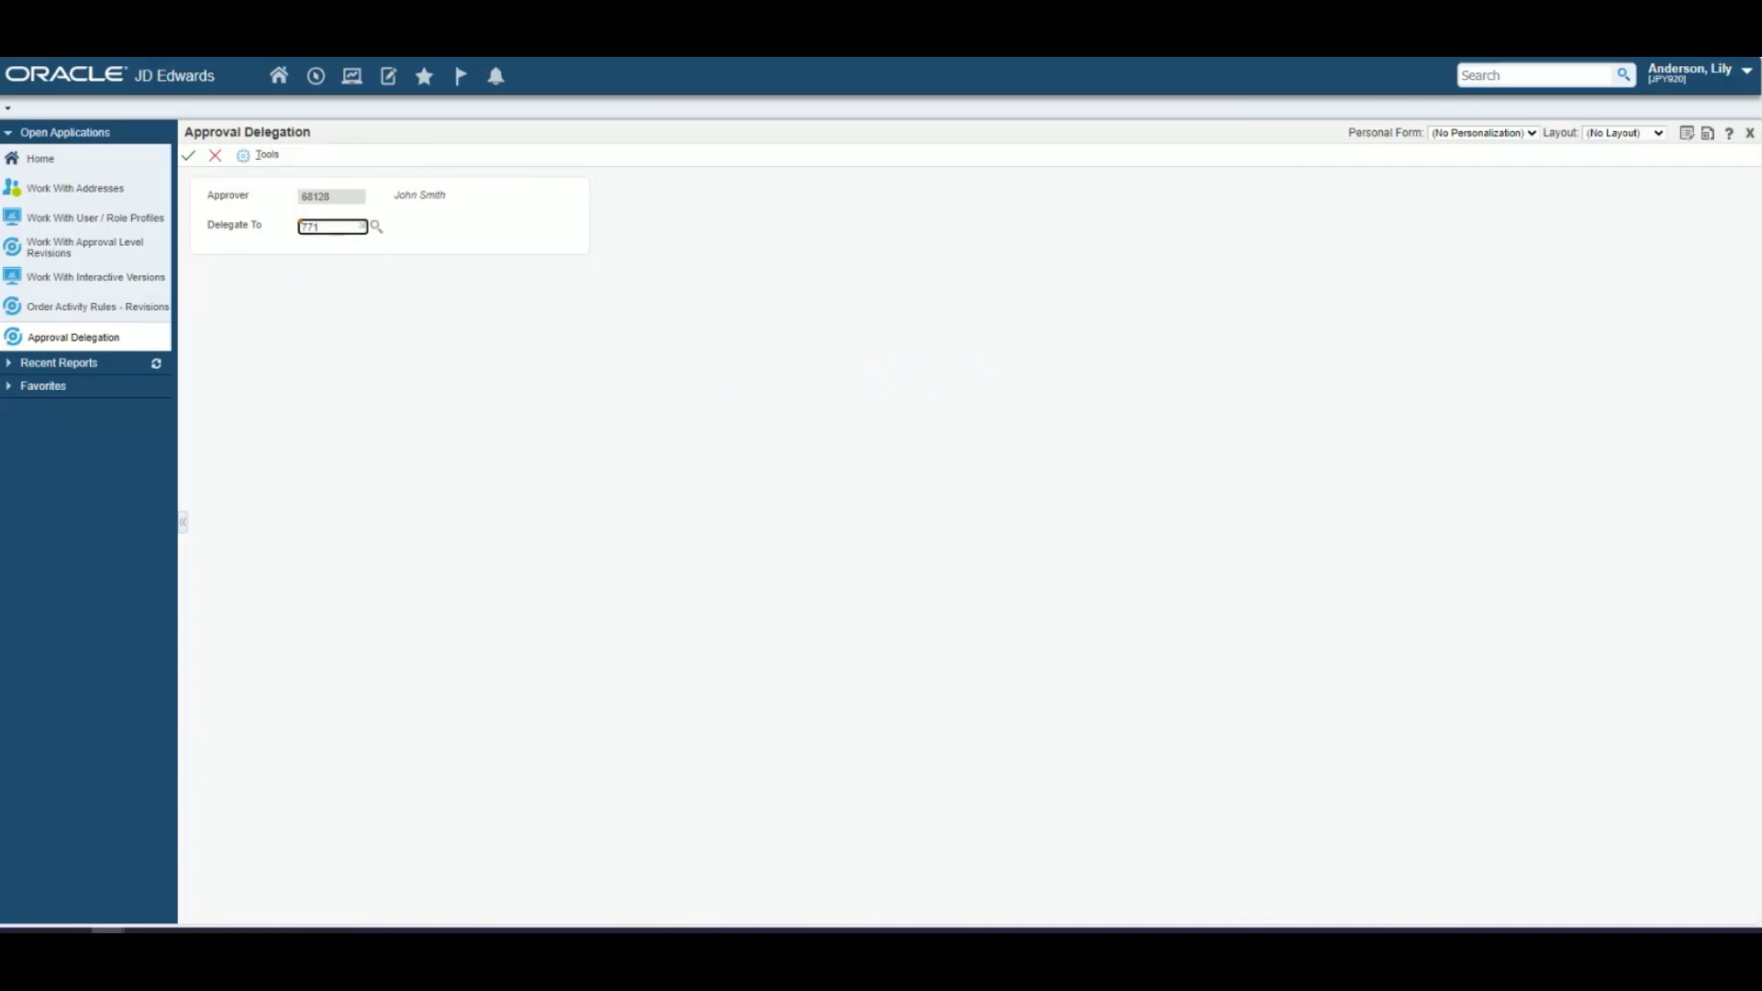
key("Tab")
left_click(188, 156)
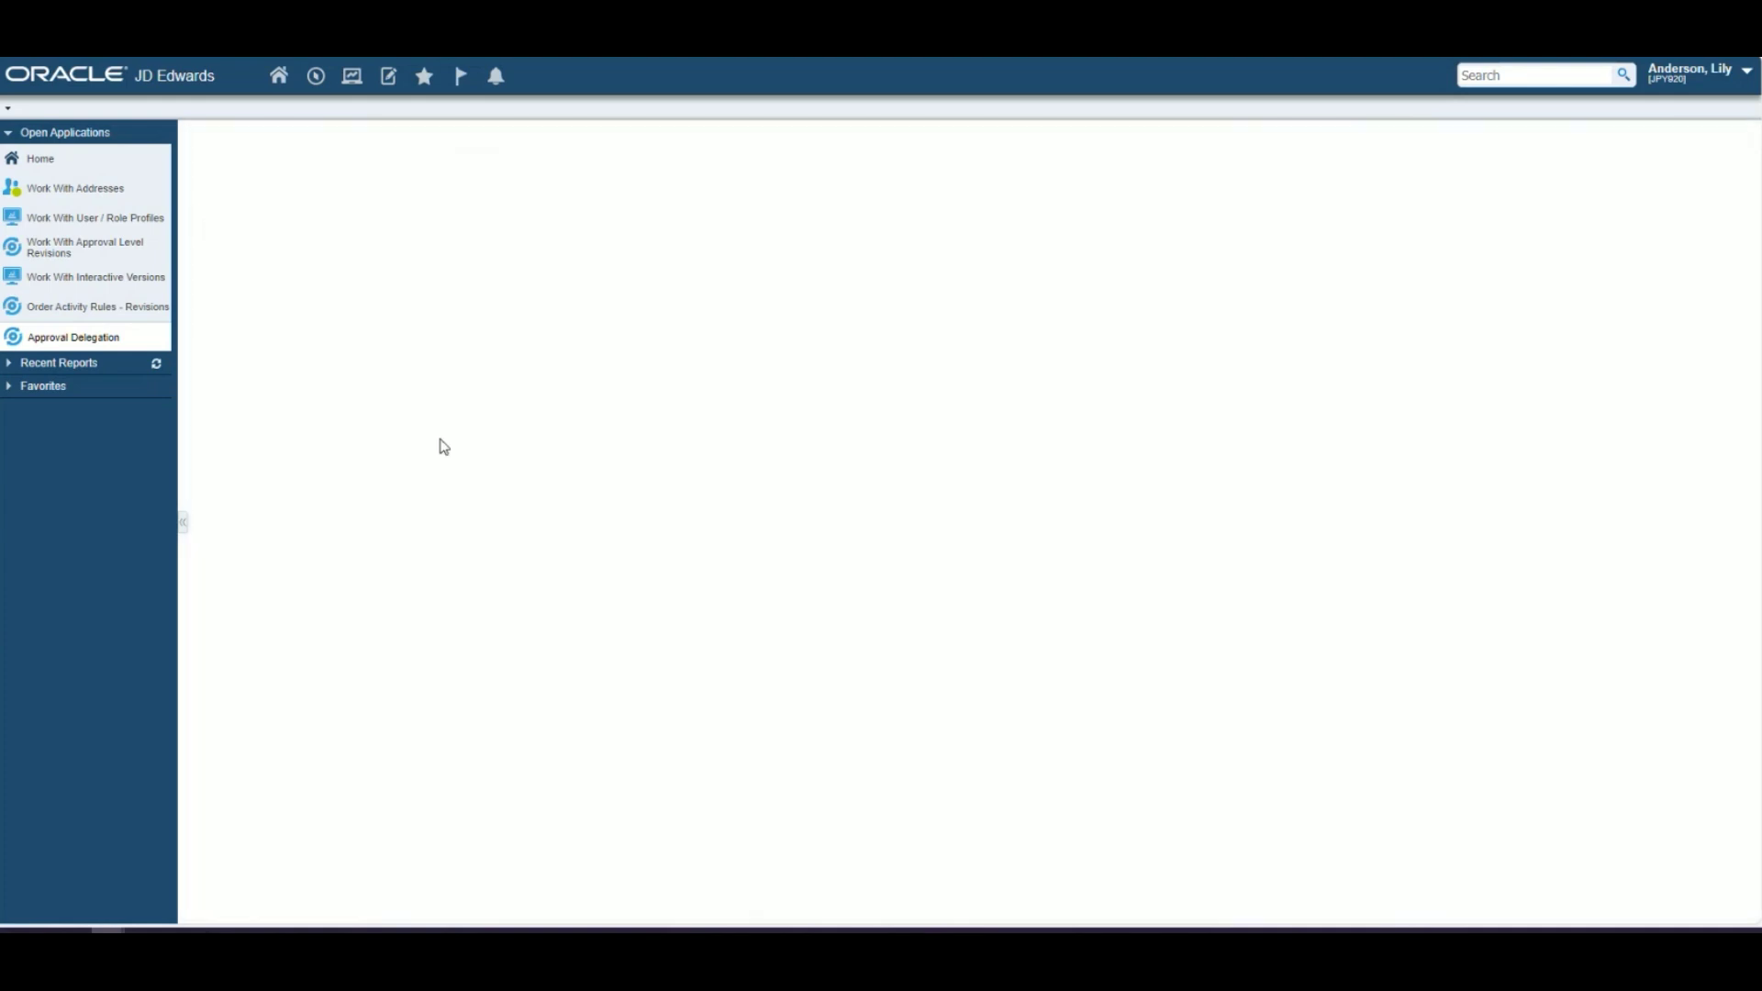